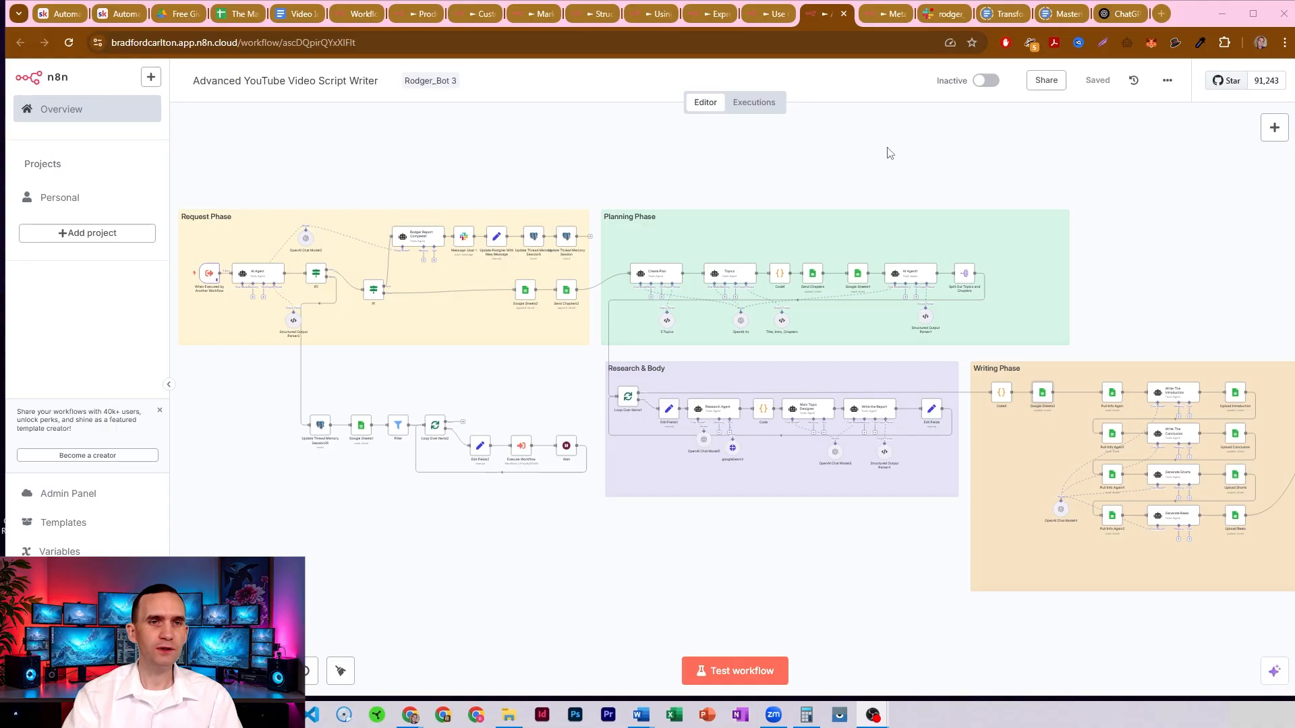
Examine the Planning Phase and Research & Body sections of the Advanced YouTube Video Script Writer workflow.
left_click_drag(787, 182, 692, 297)
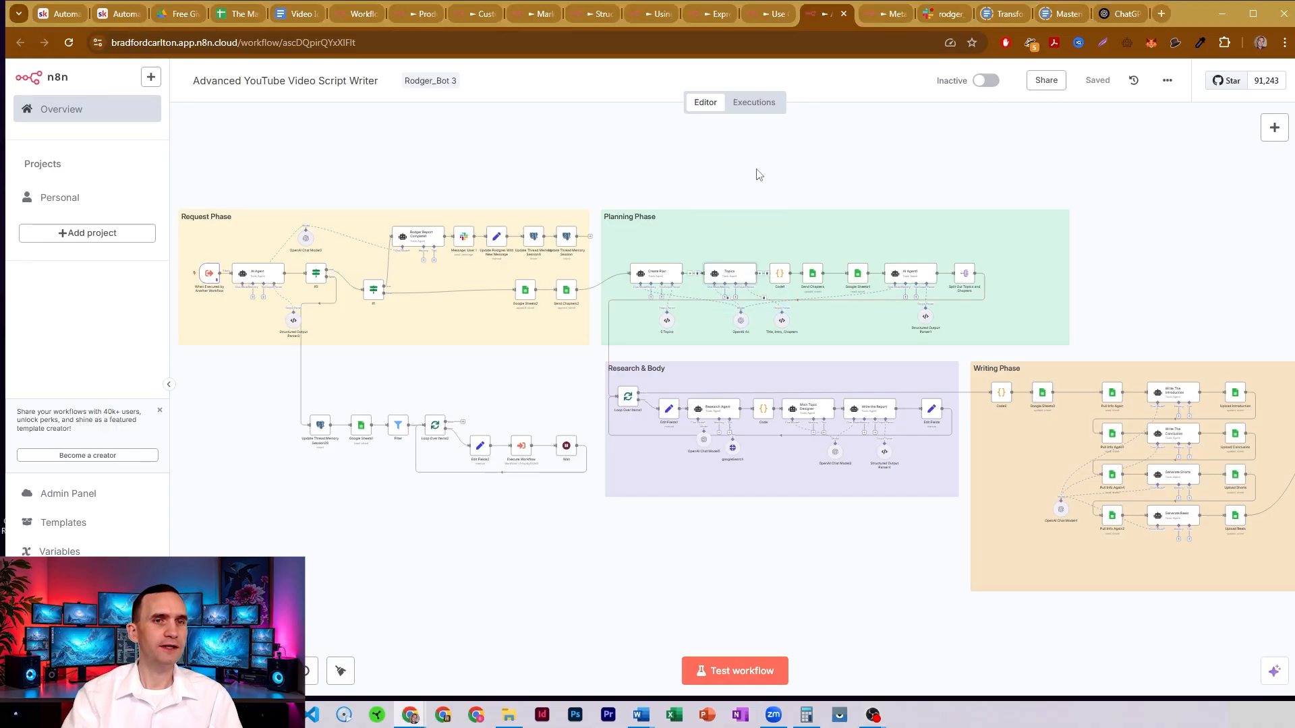
left_click(231, 671)
left_click(232, 671)
left_click(231, 671)
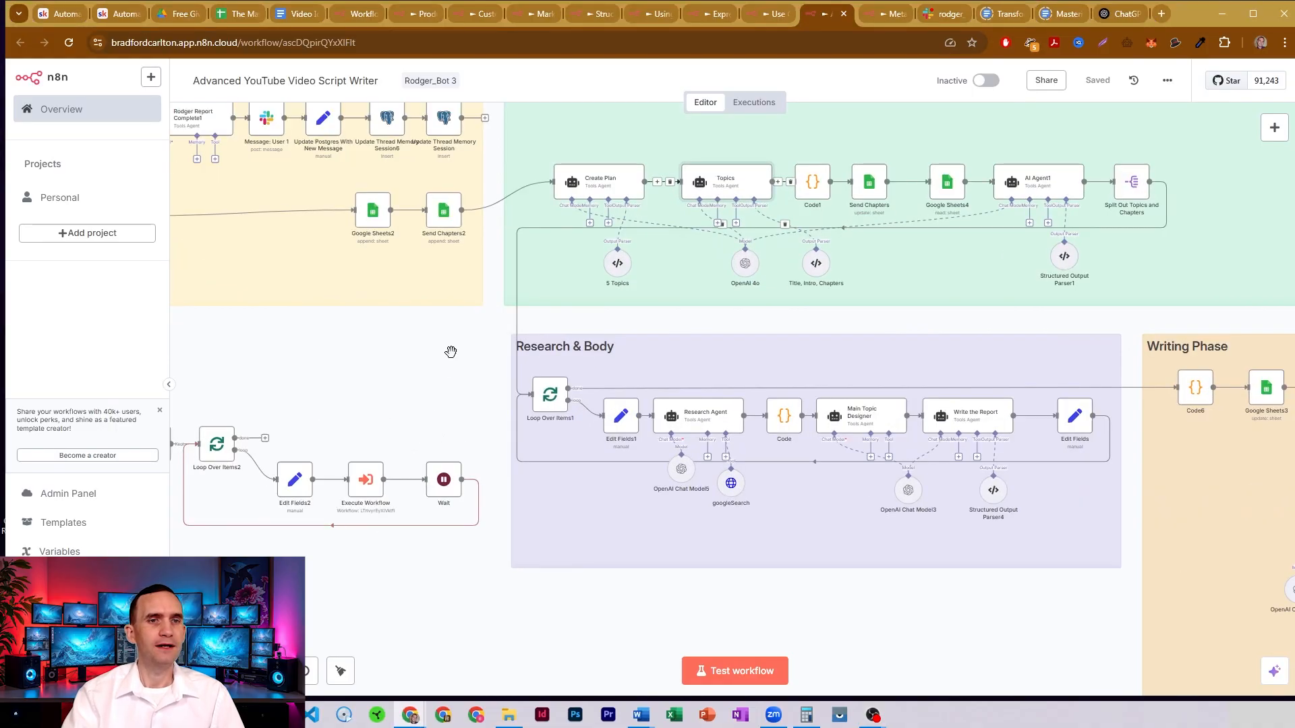
left_click_drag(450, 351, 395, 487)
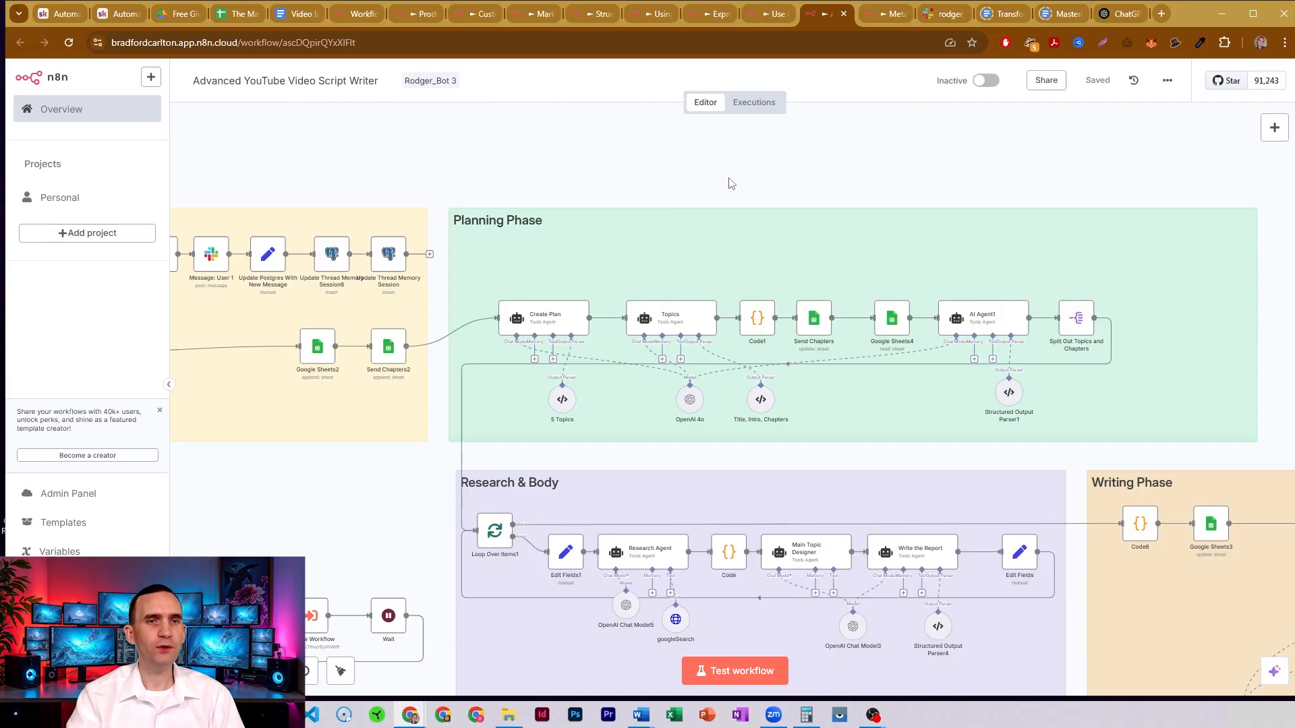
left_click_drag(729, 183, 764, 186)
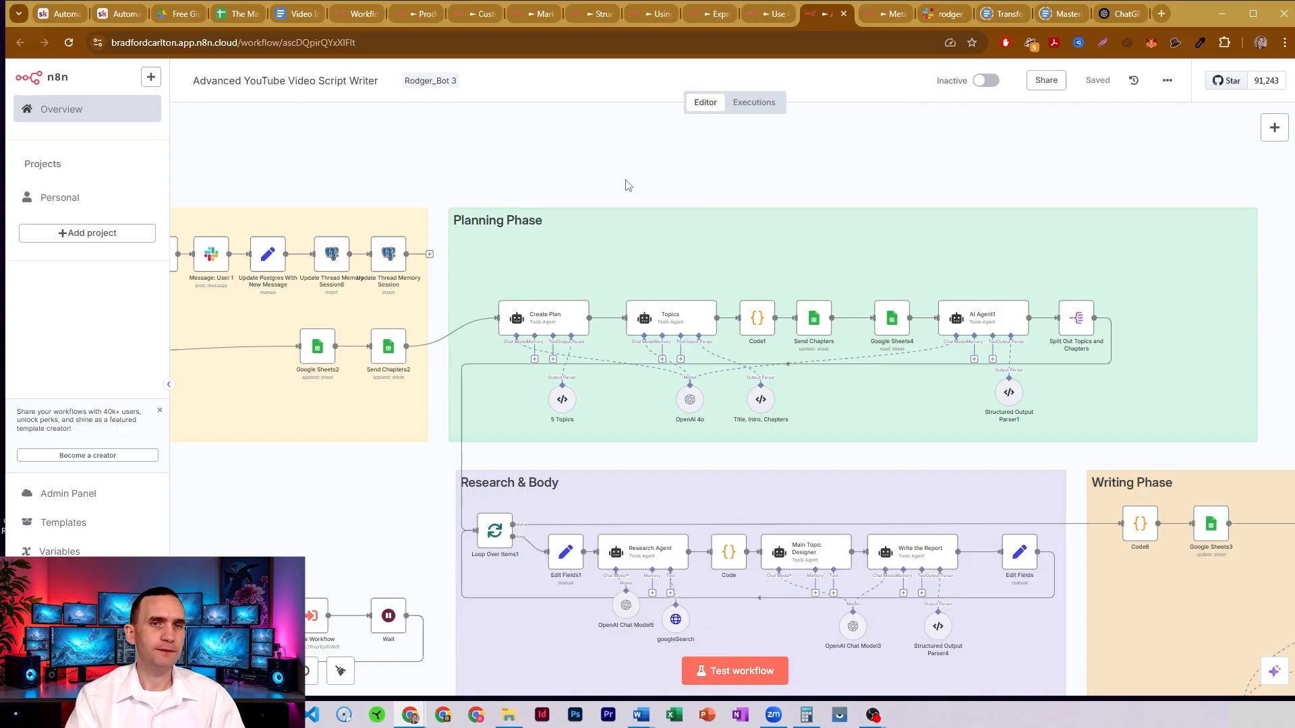
scroll(870, 196, "right", 3)
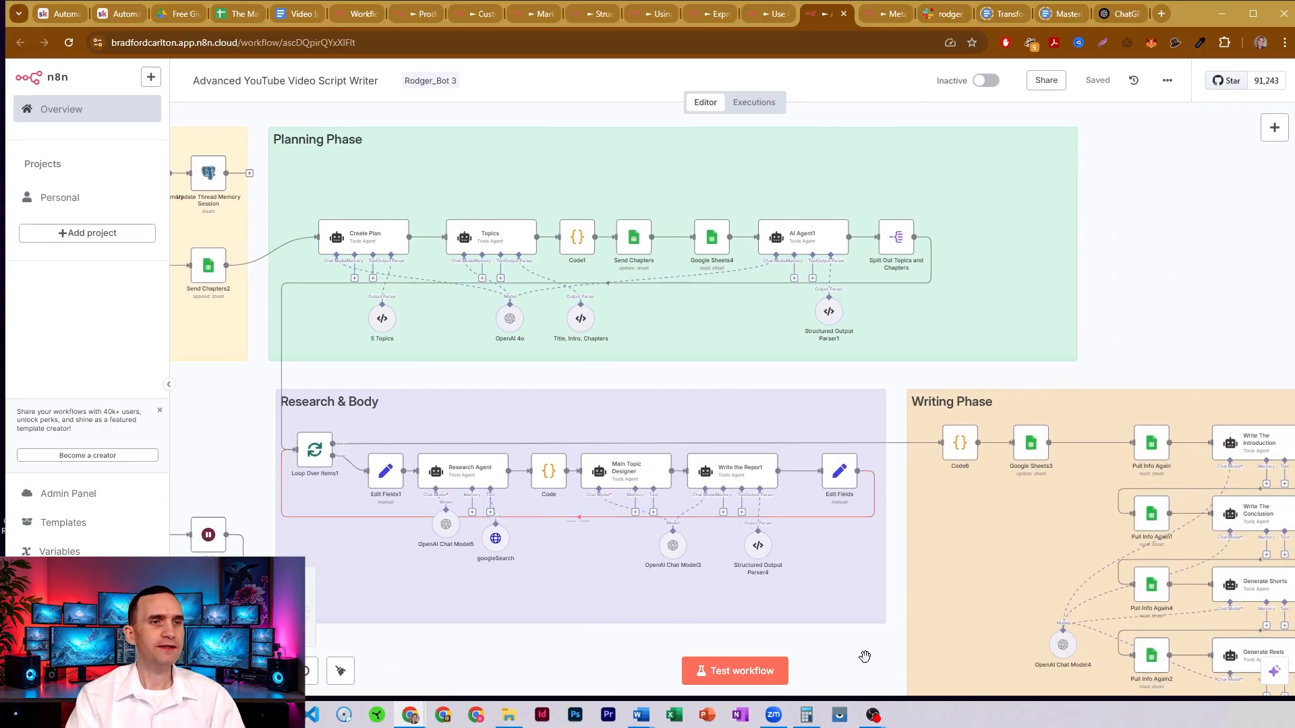
scroll(877, 533, "down", 3)
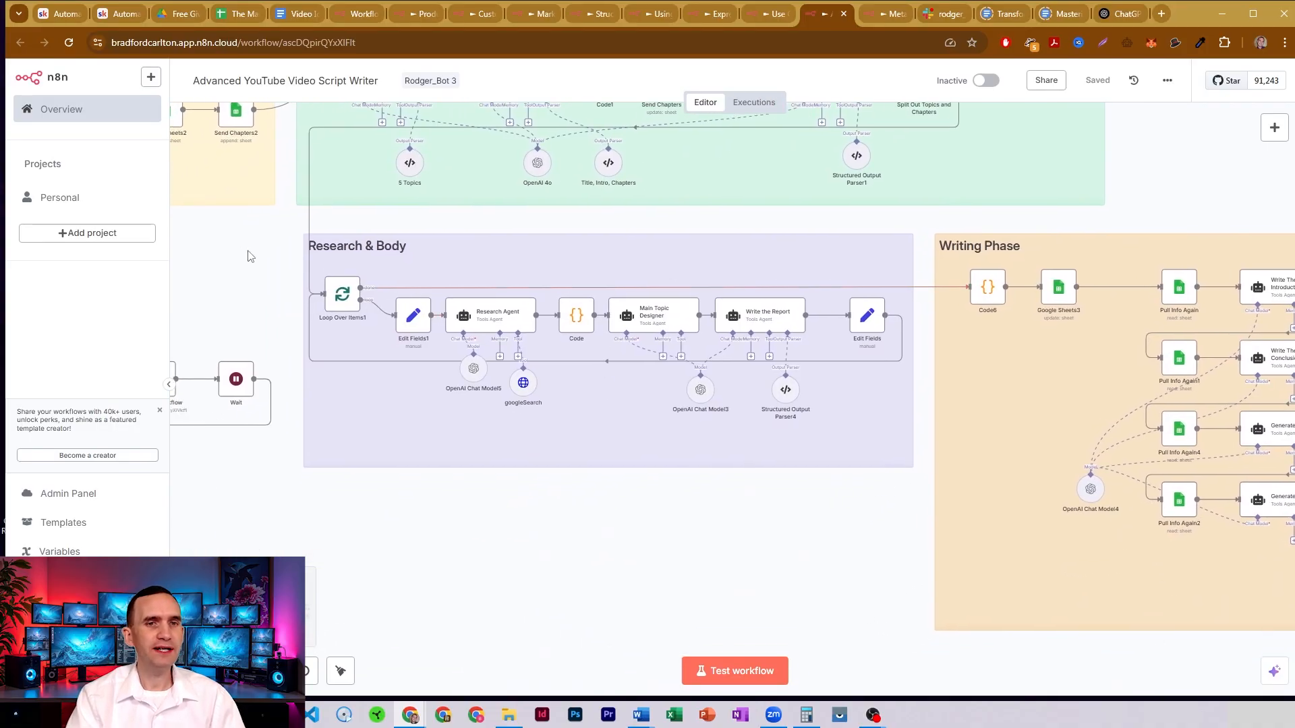
Review the JavaScript in the Code6 node at the start of the Writing Phase.
left_click_drag(270, 222, 234, 303)
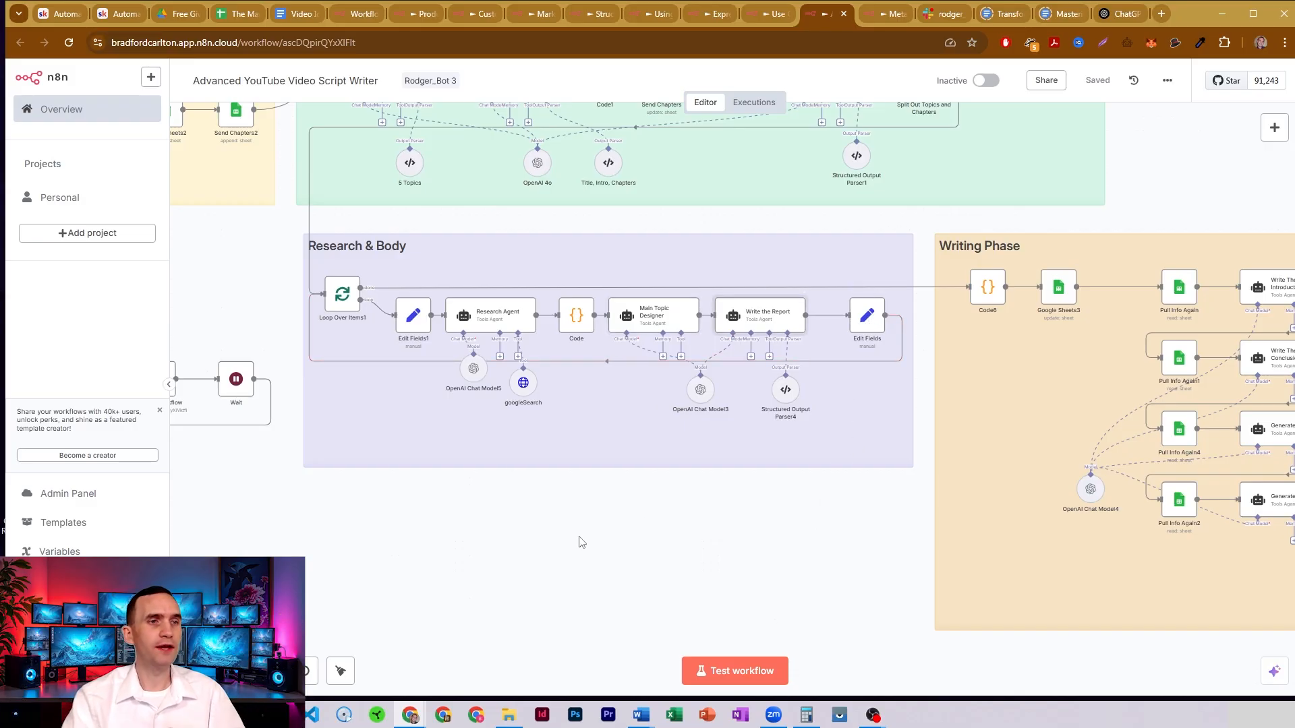
left_click_drag(271, 226, 317, 303)
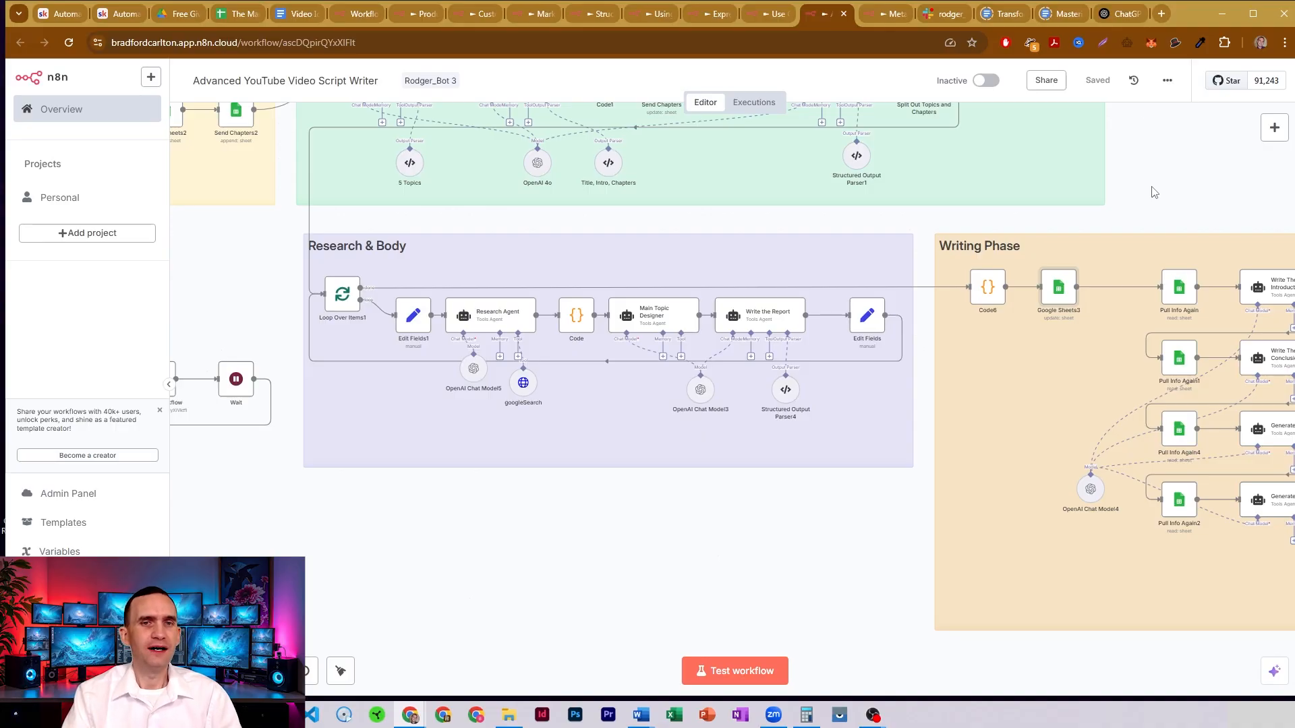
double_click(986, 287)
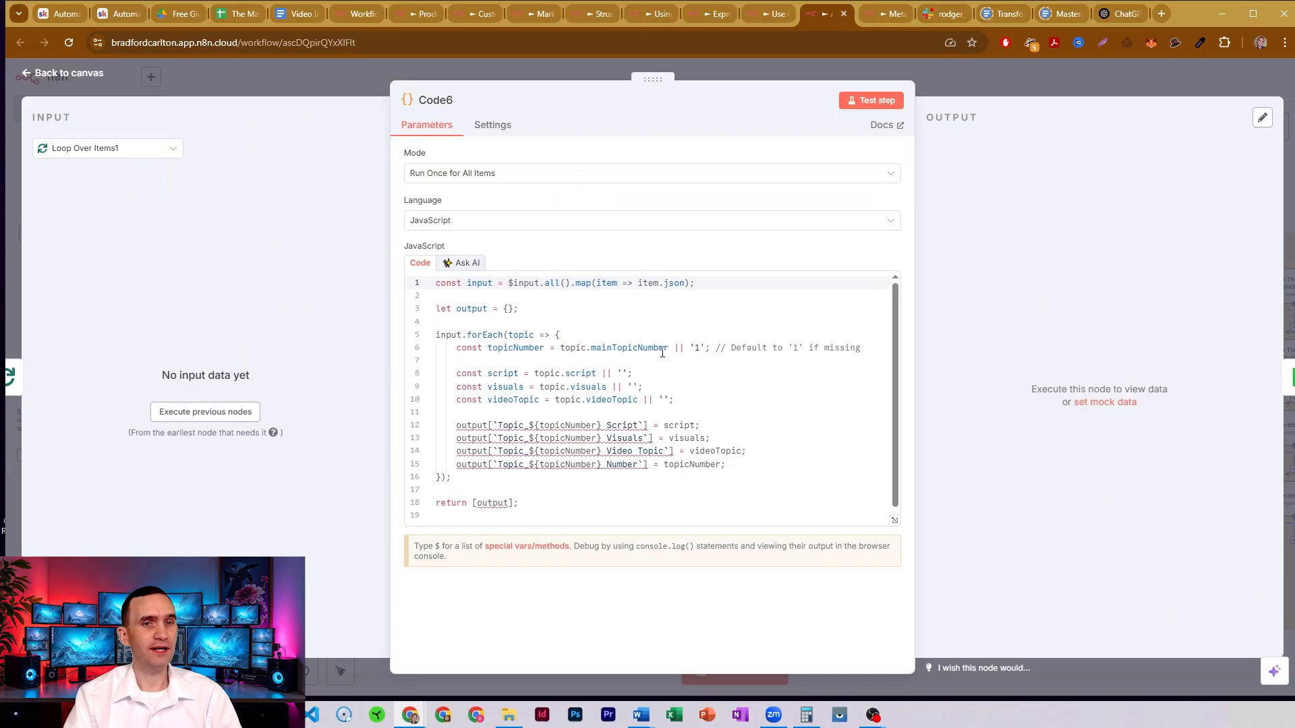
left_click(974, 62)
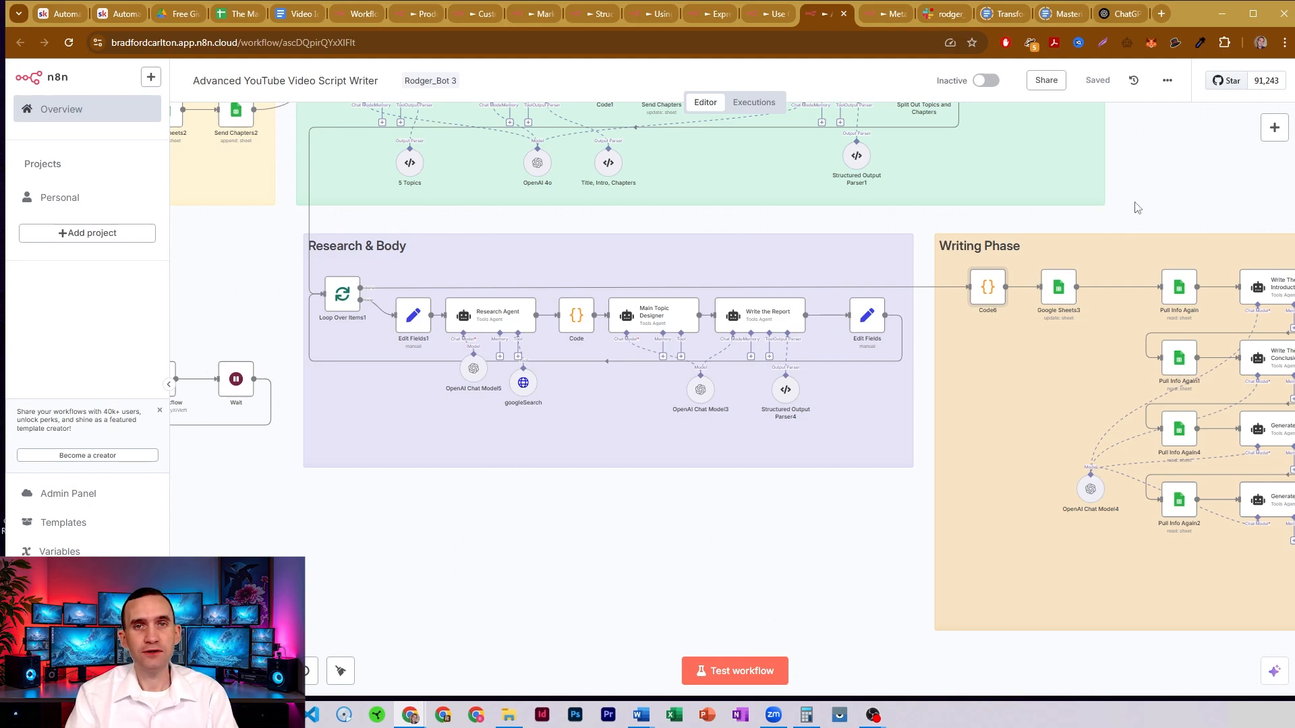
Switch to ChatGPT, start a new chat and write "I need a code node that will take different items named "Video Topic".
left_click(1114, 14)
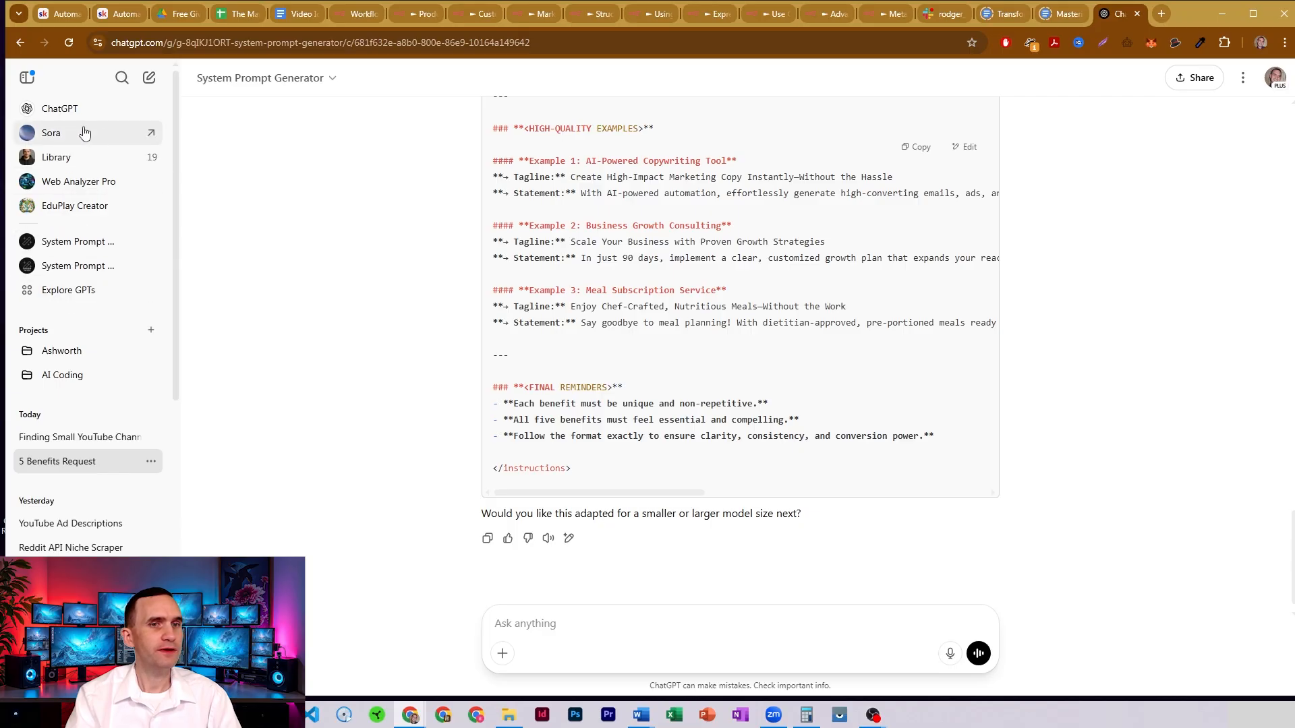
left_click(60, 111)
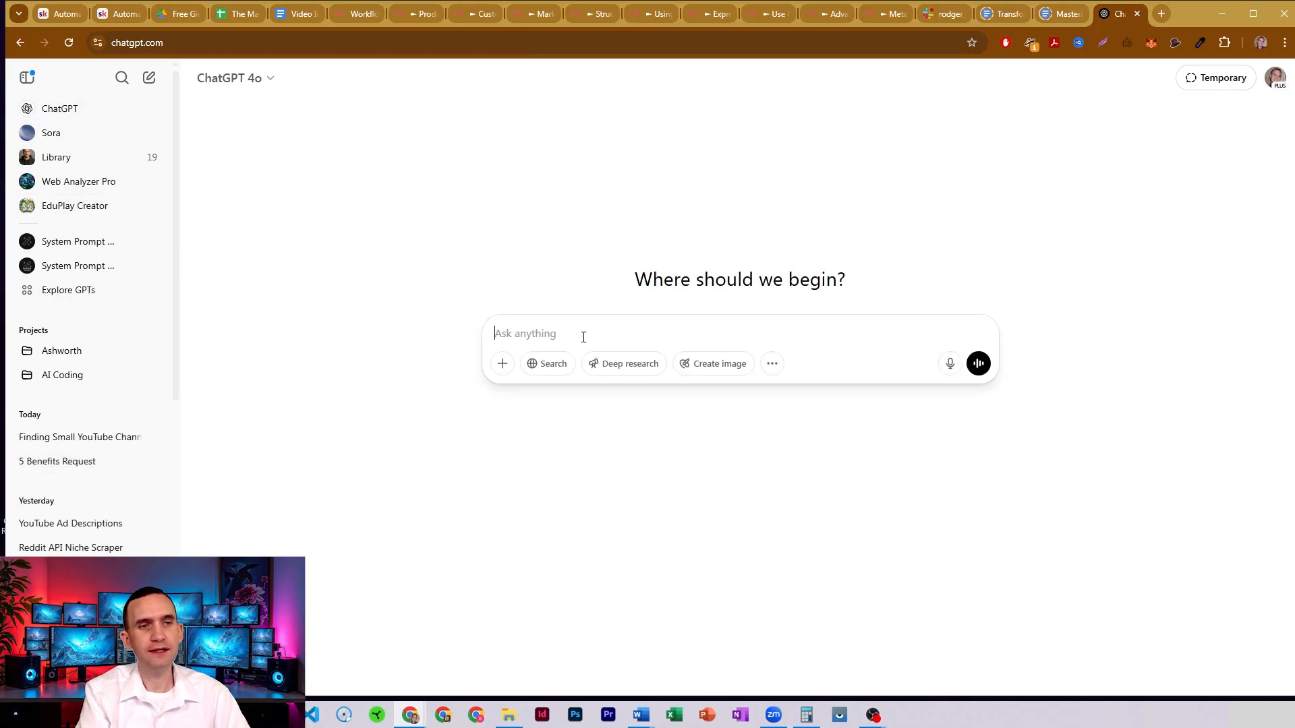
type("I need a code")
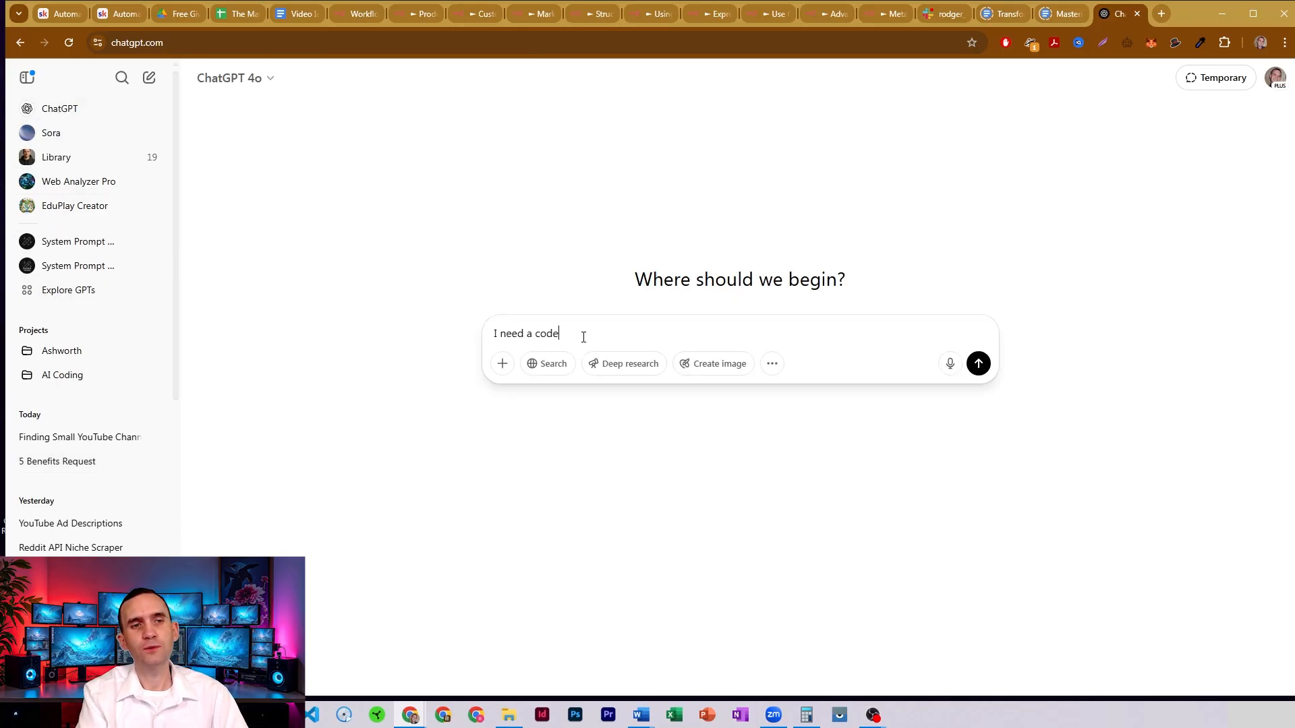
type(" node that will take")
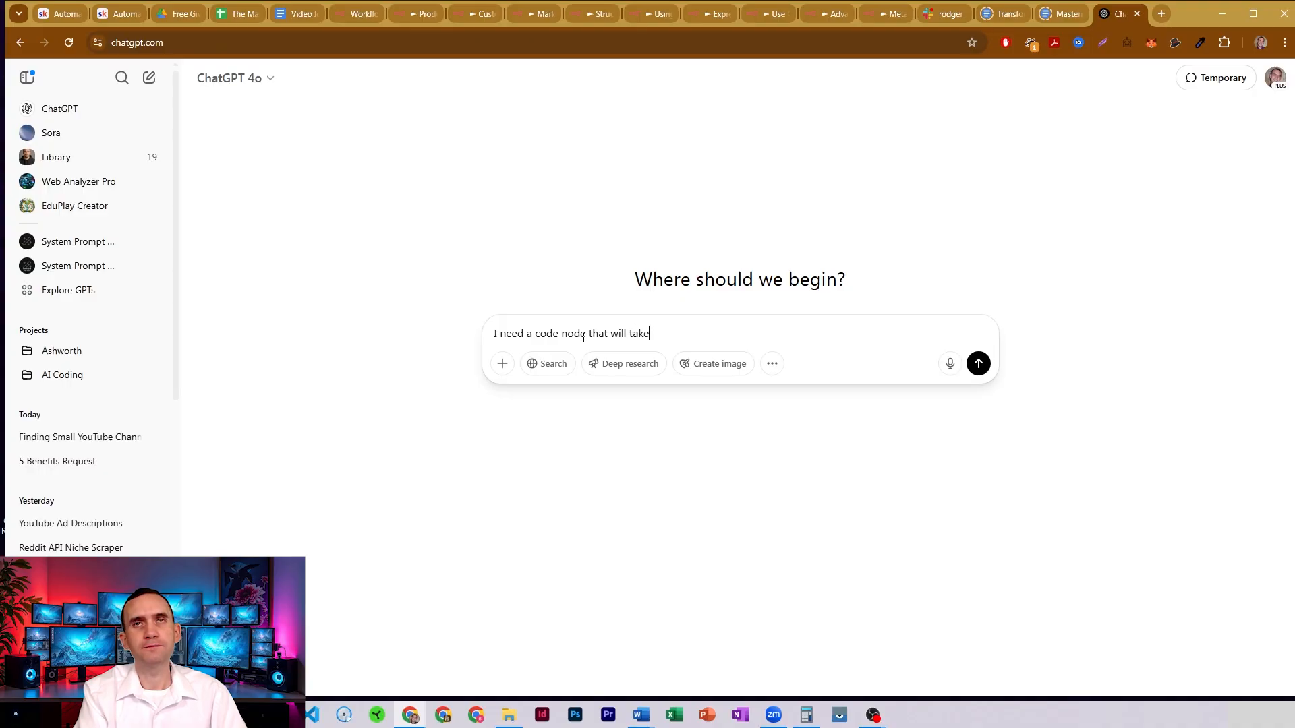
type(" different ti")
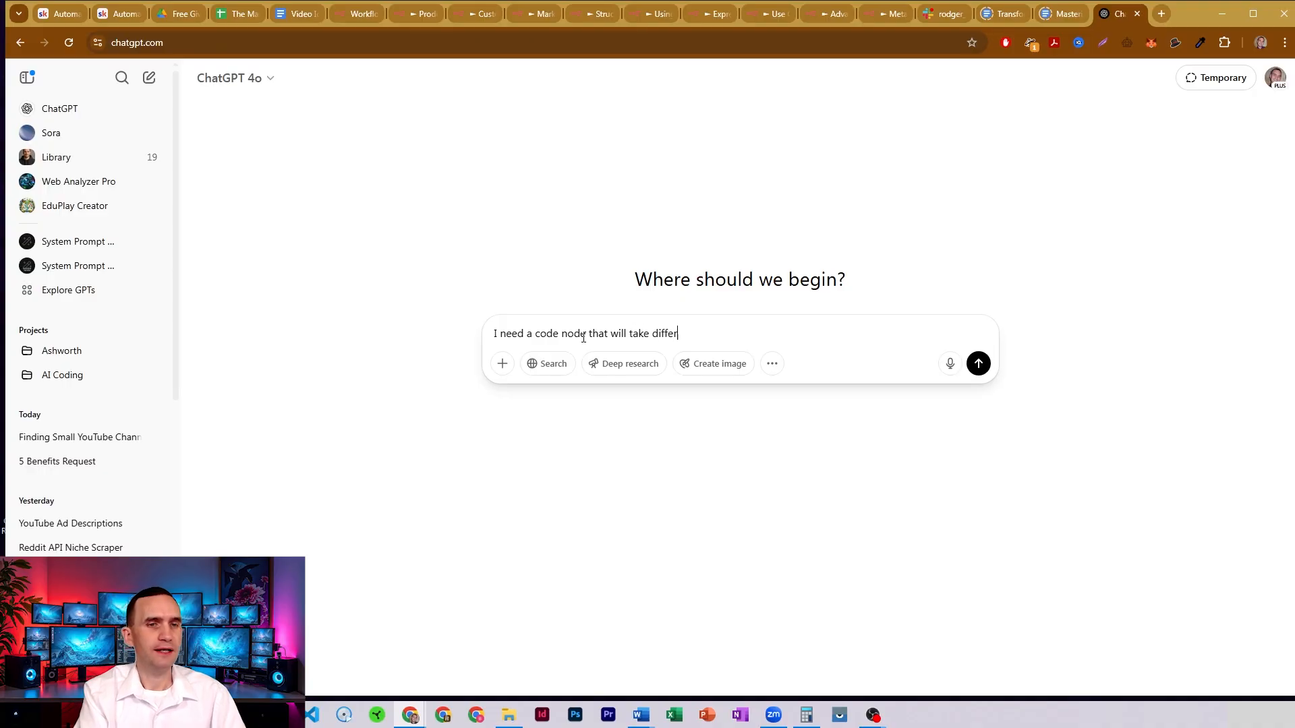
key("BackSpace")
key("BackSpace")
type("item")
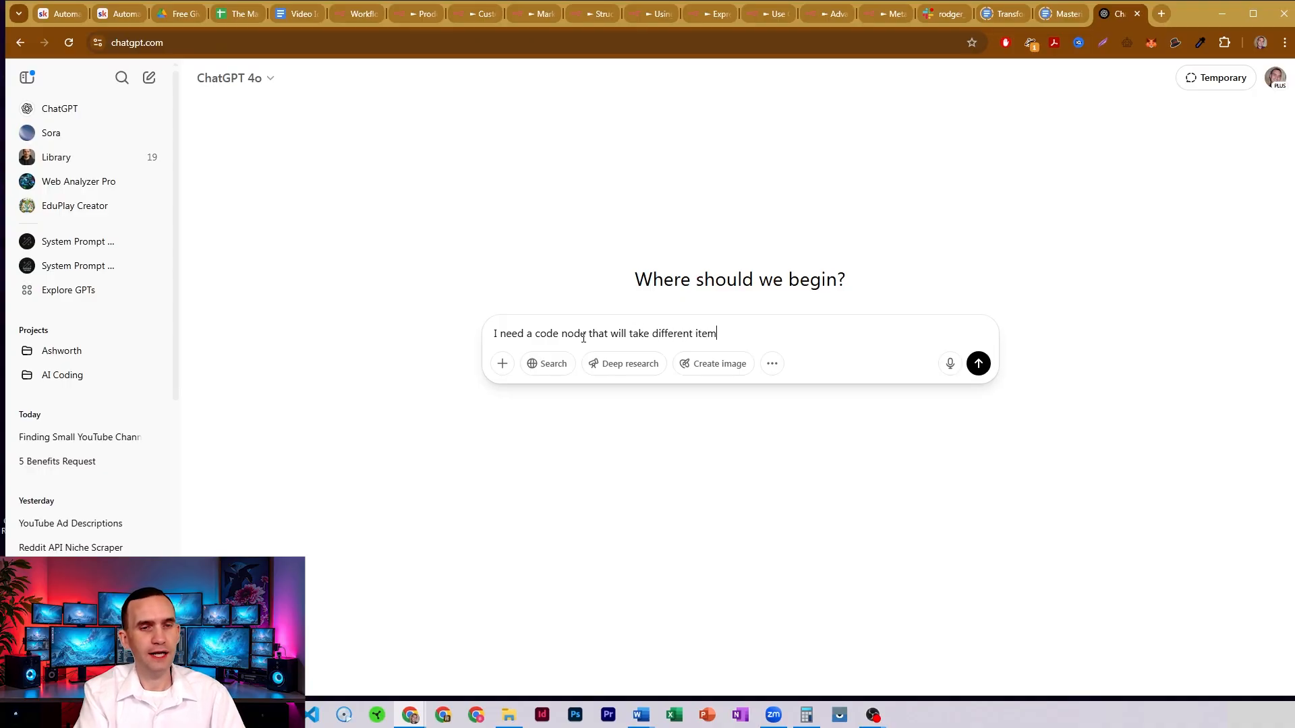
type("s named \"Video T")
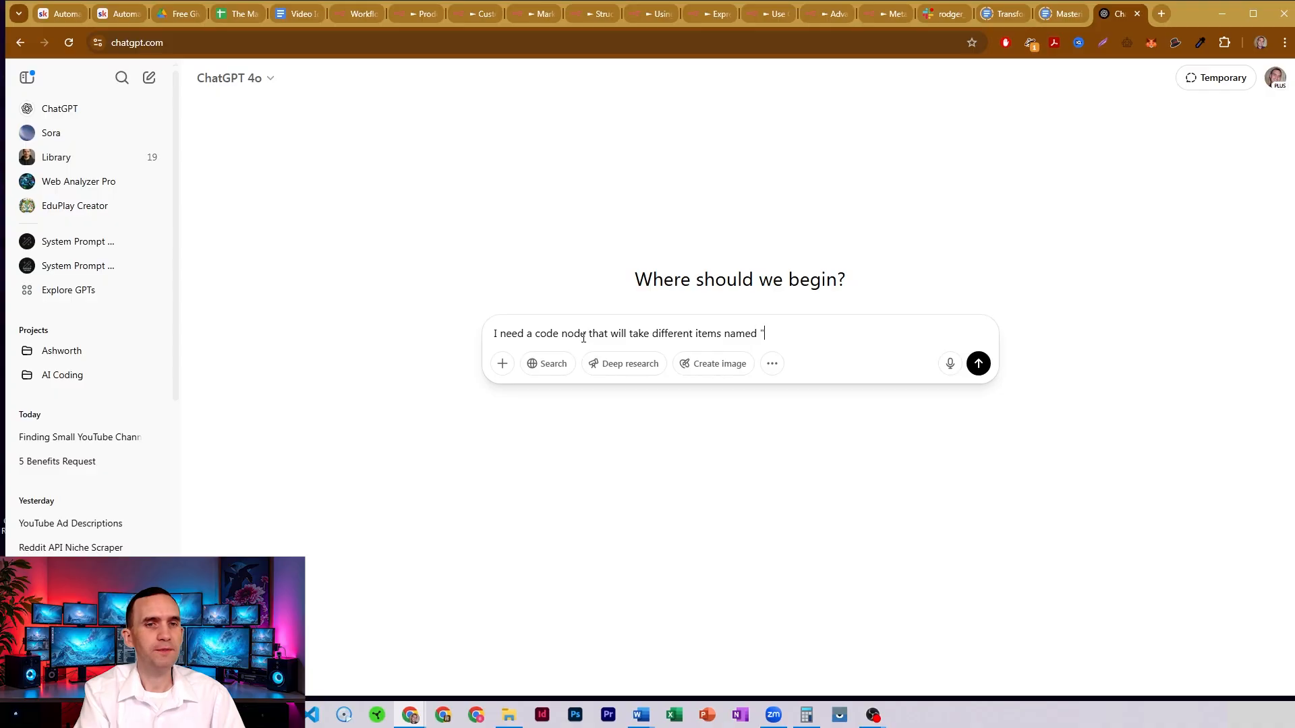
type("opic")
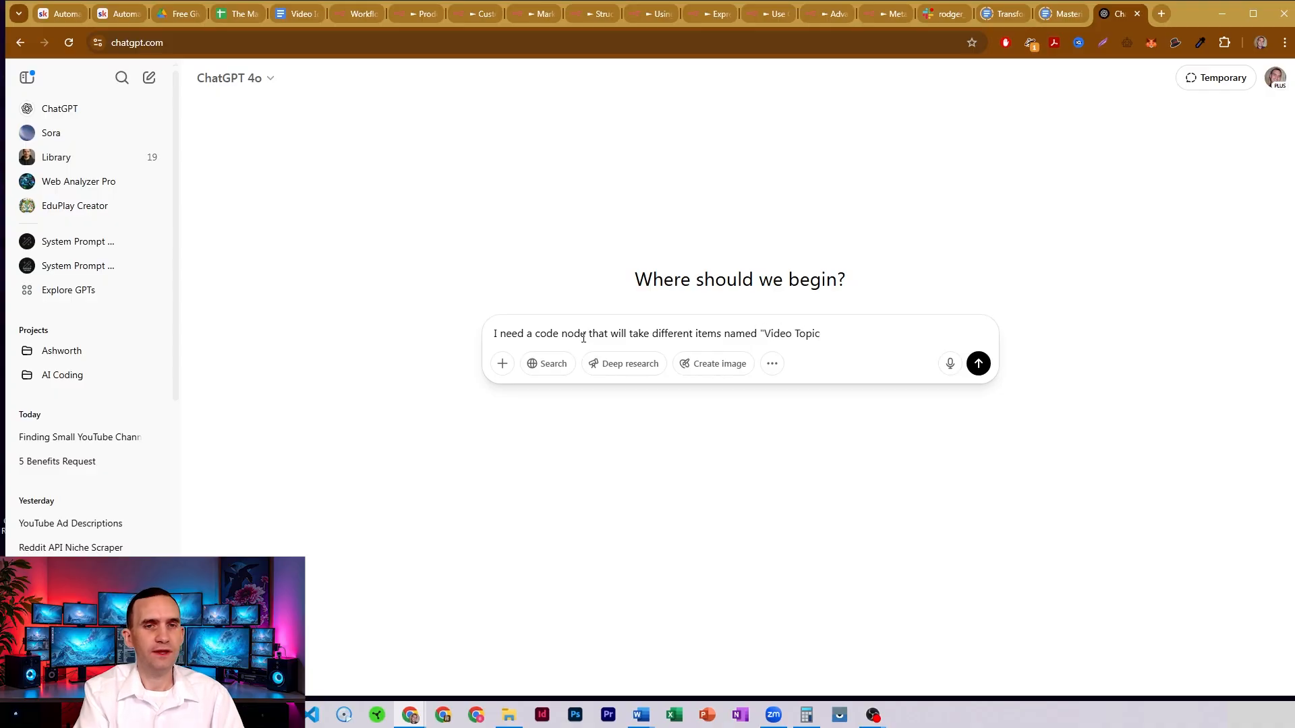
Complete the prompt with "with their various items within them and combine them together into a single output" and send it.
type("\" with their ")
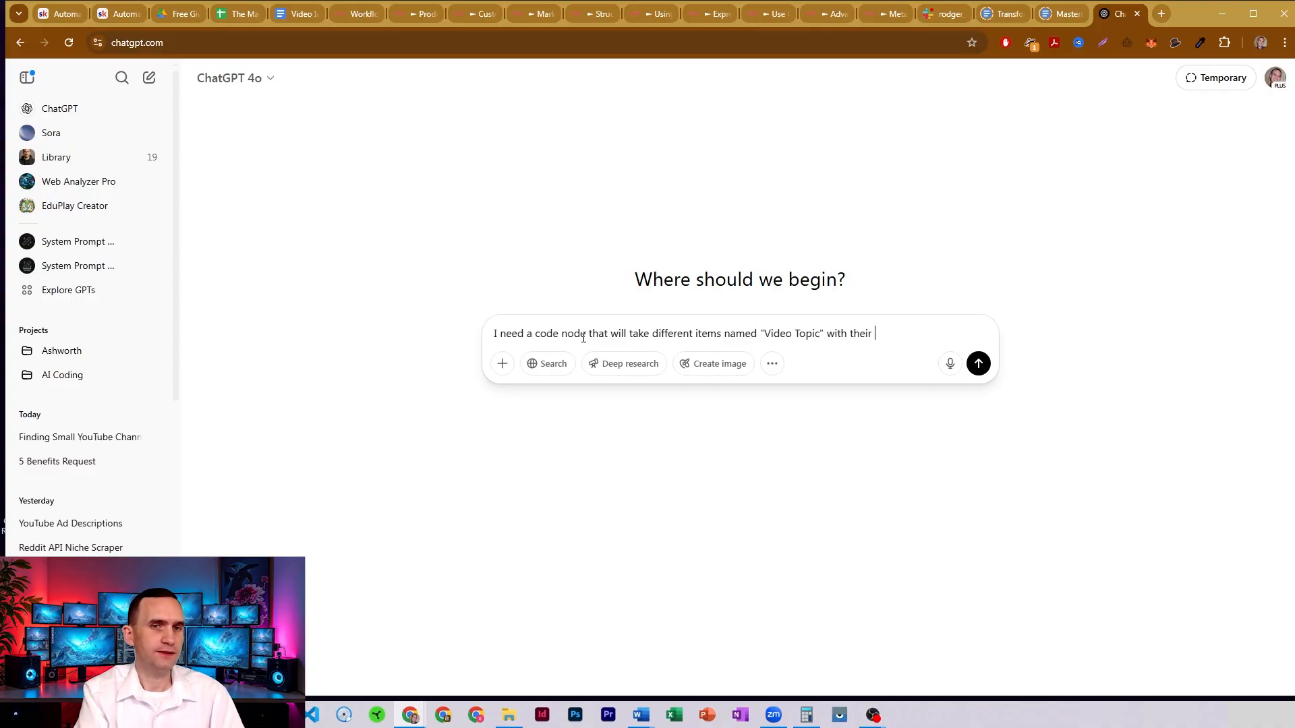
type("various ")
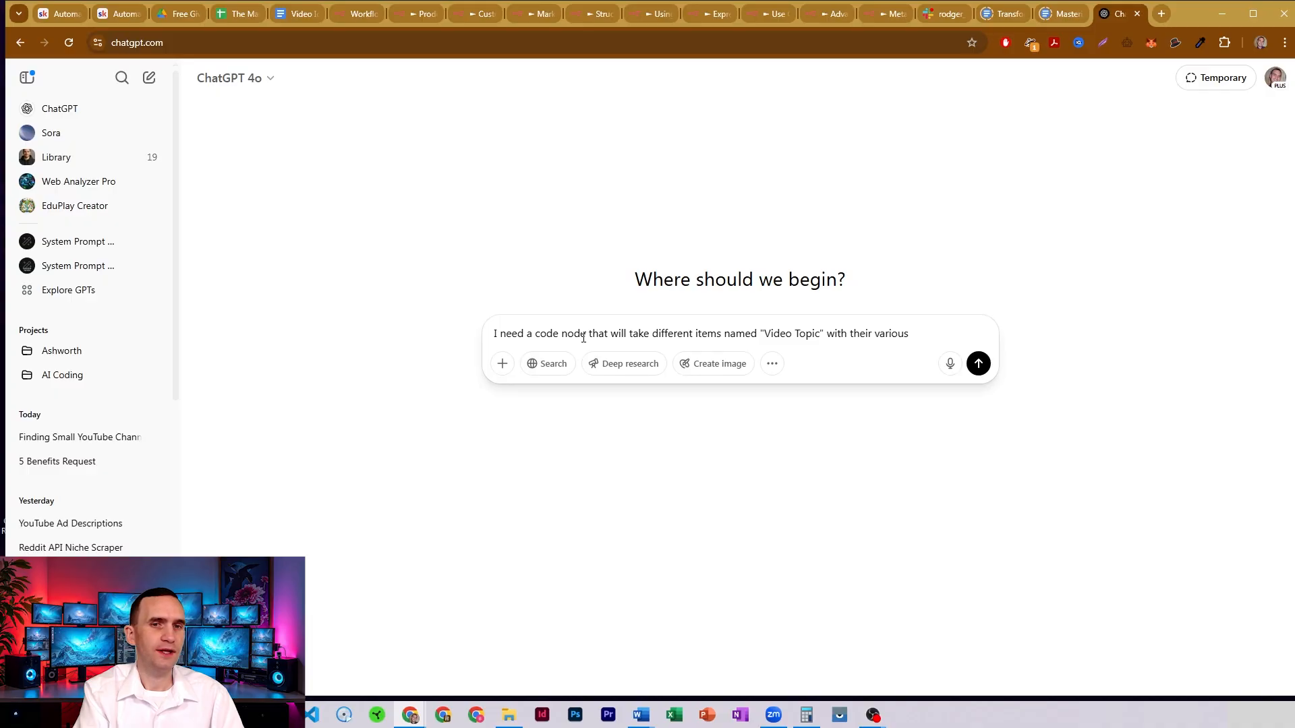
type("items within them")
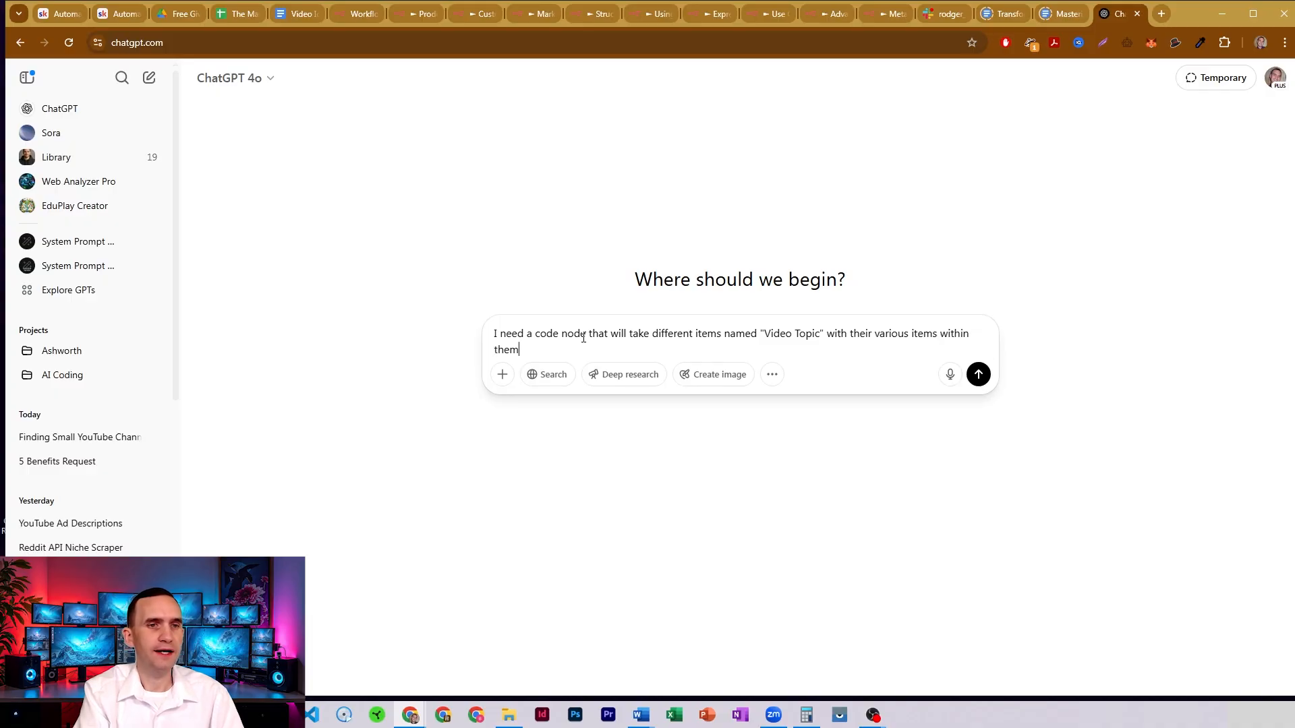
type(" and combine them t")
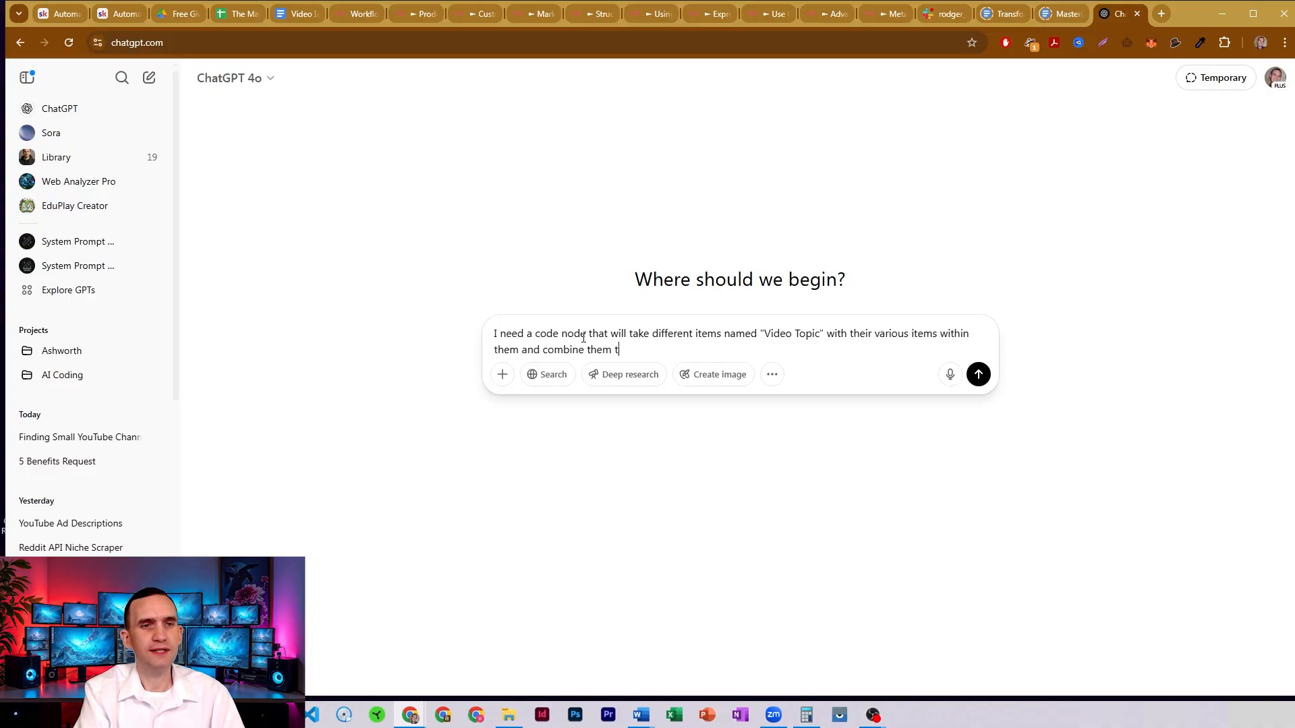
type("ogether into as ingle")
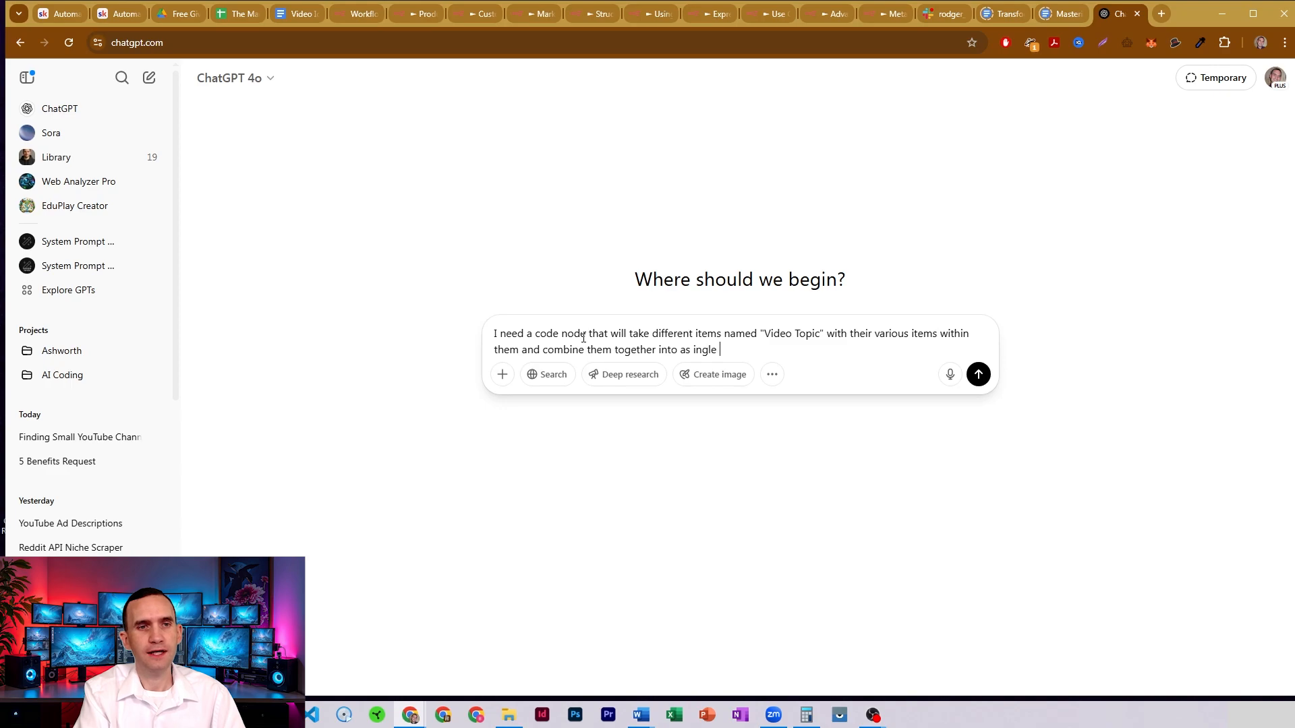
key("BackSpace")
key("BackSpace")
key("BackSpace")
key("BackSpace")
key("BackSpace")
key("BackSpace")
type("single output")
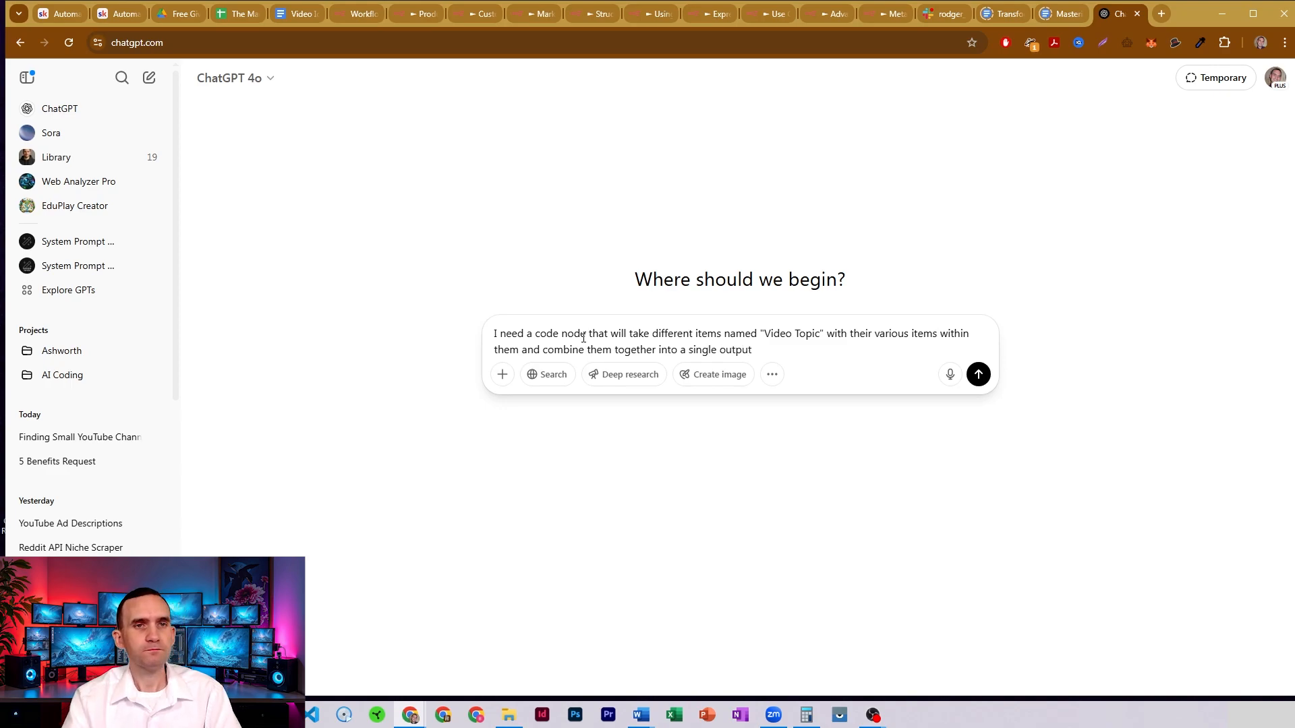
key("Return")
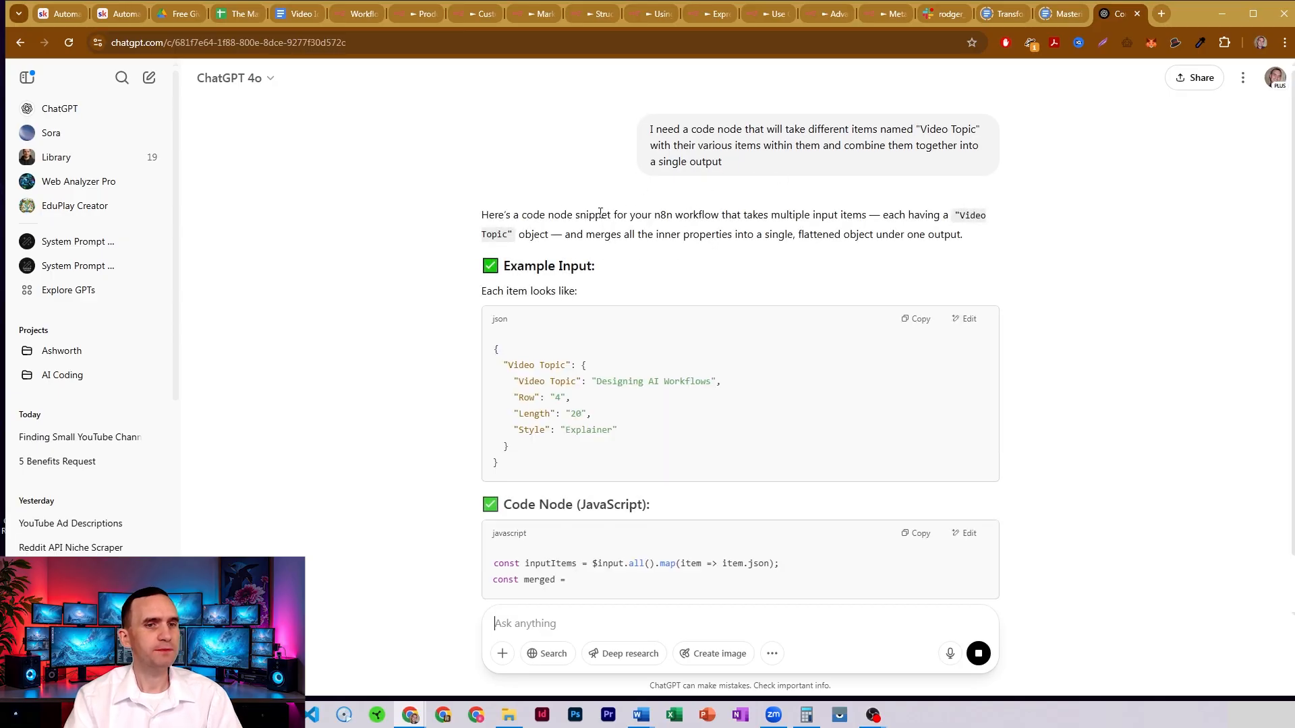
Read through the reply and copy its Code Node JavaScript snippet.
scroll(605, 392, "down", 2)
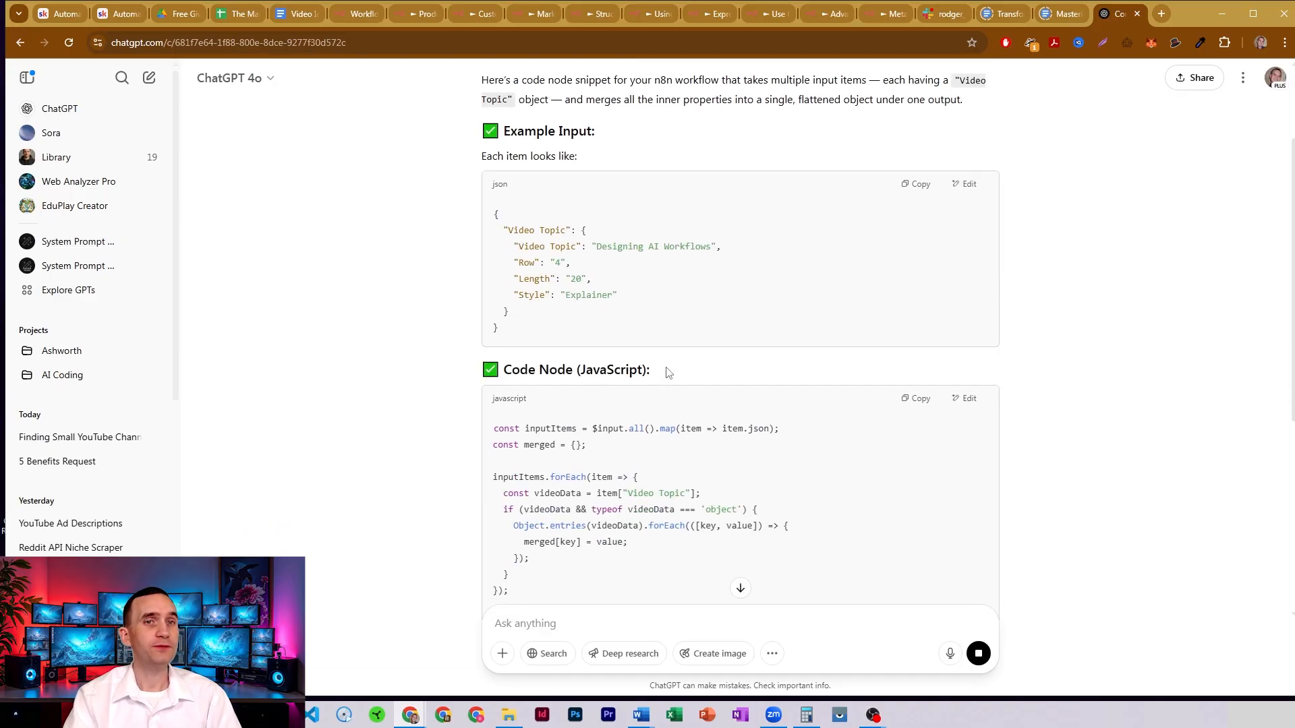
left_click_drag(668, 370, 577, 368)
left_click(577, 368)
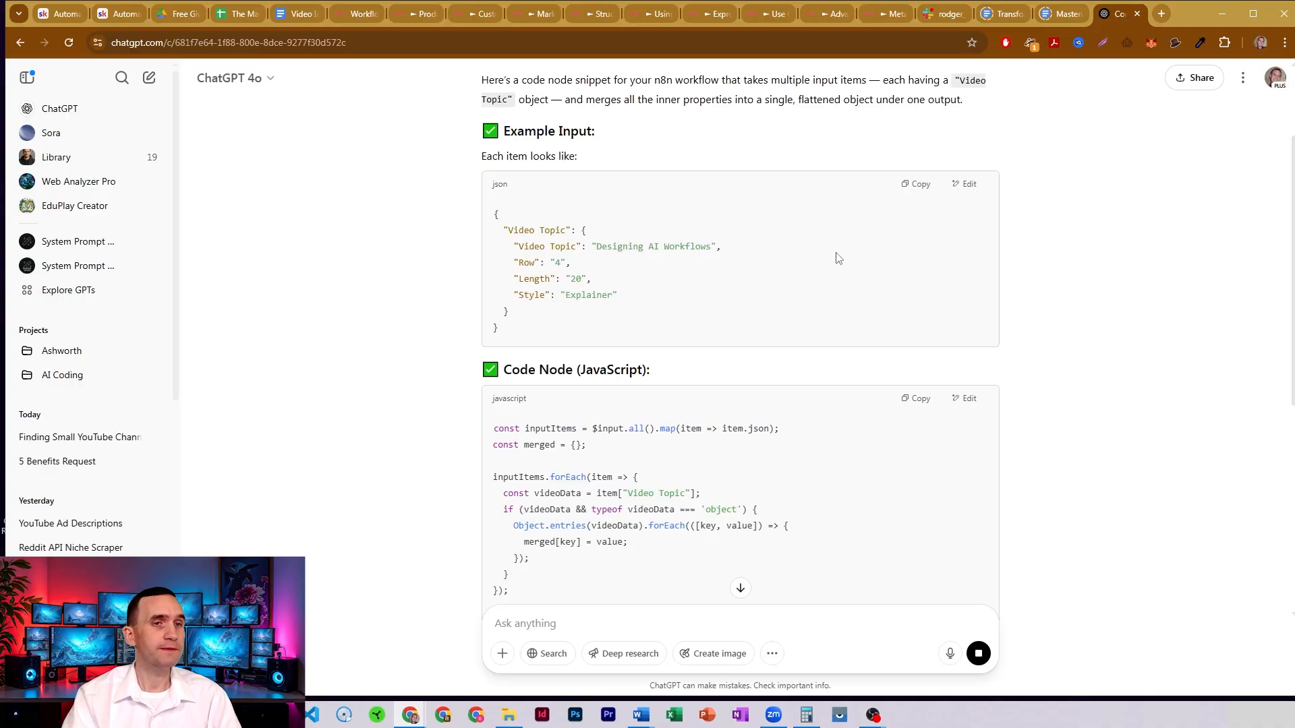
scroll(405, 174, "down", 1)
scroll(405, 174, "down", 1)
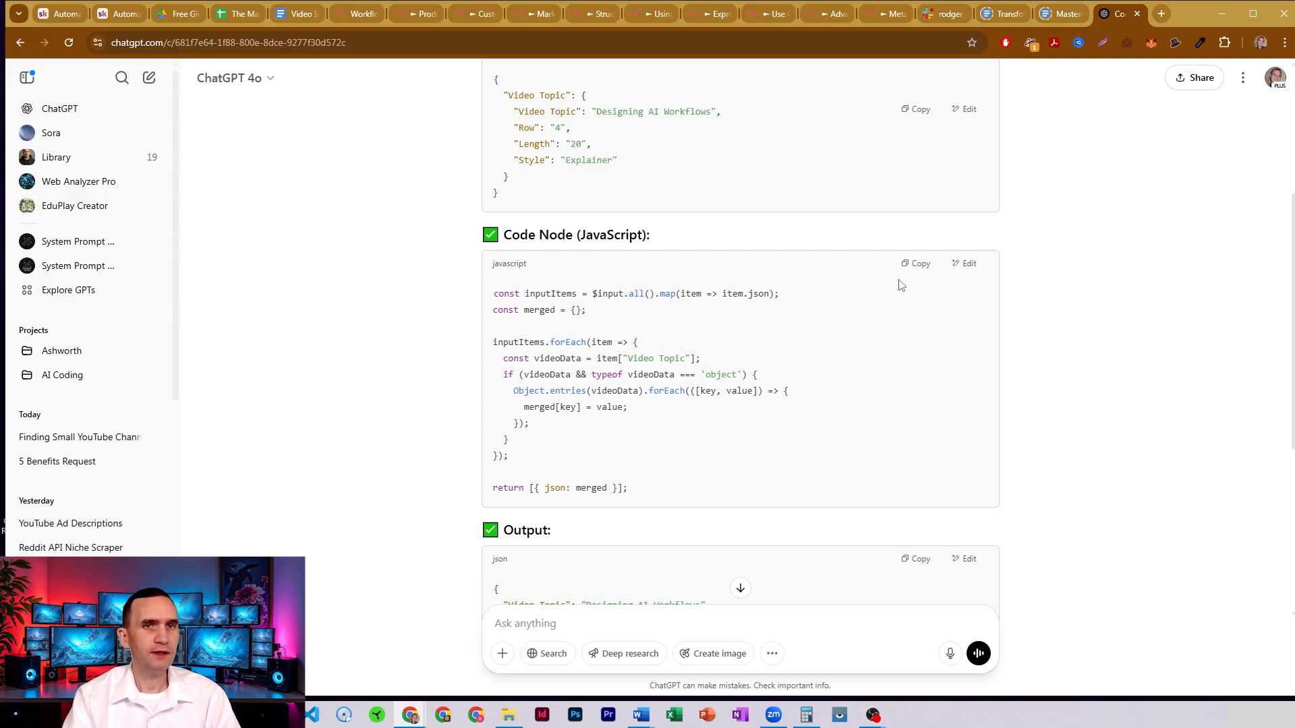
left_click(917, 265)
Switch back to the n8n workflow and view the Code6 node's existing code again.
left_click(815, 17)
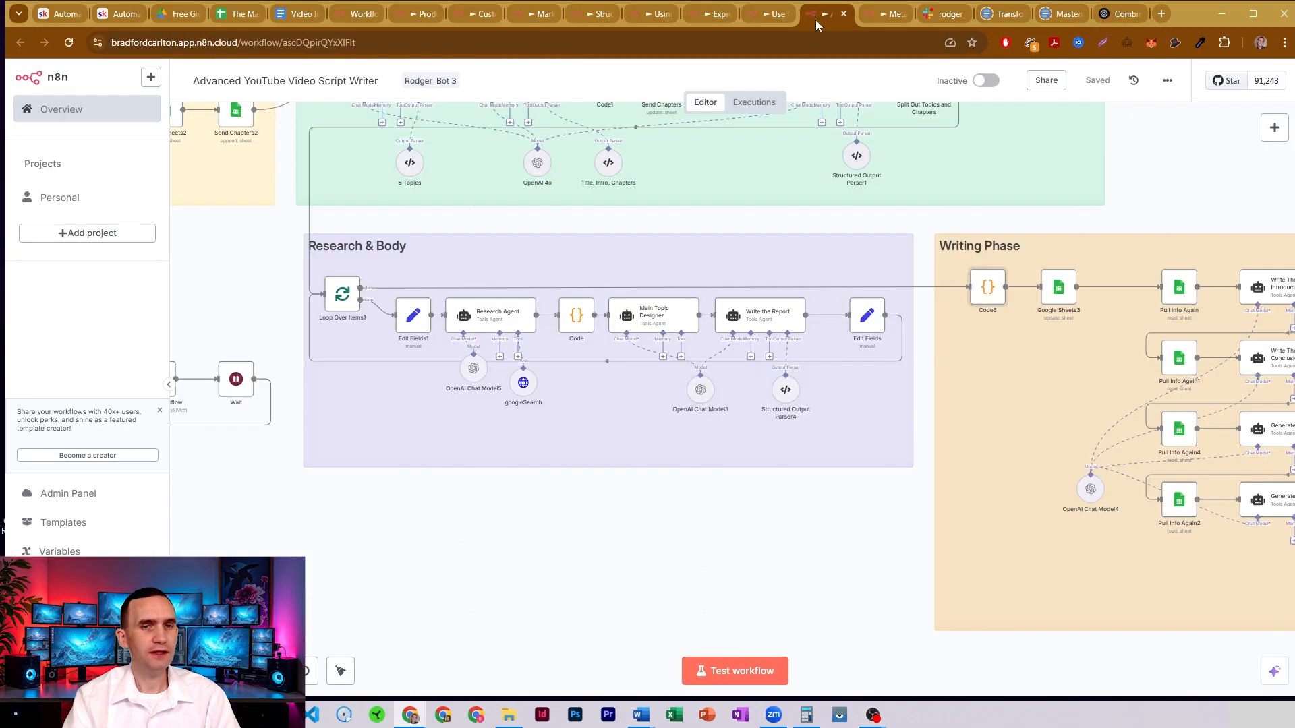
double_click(985, 296)
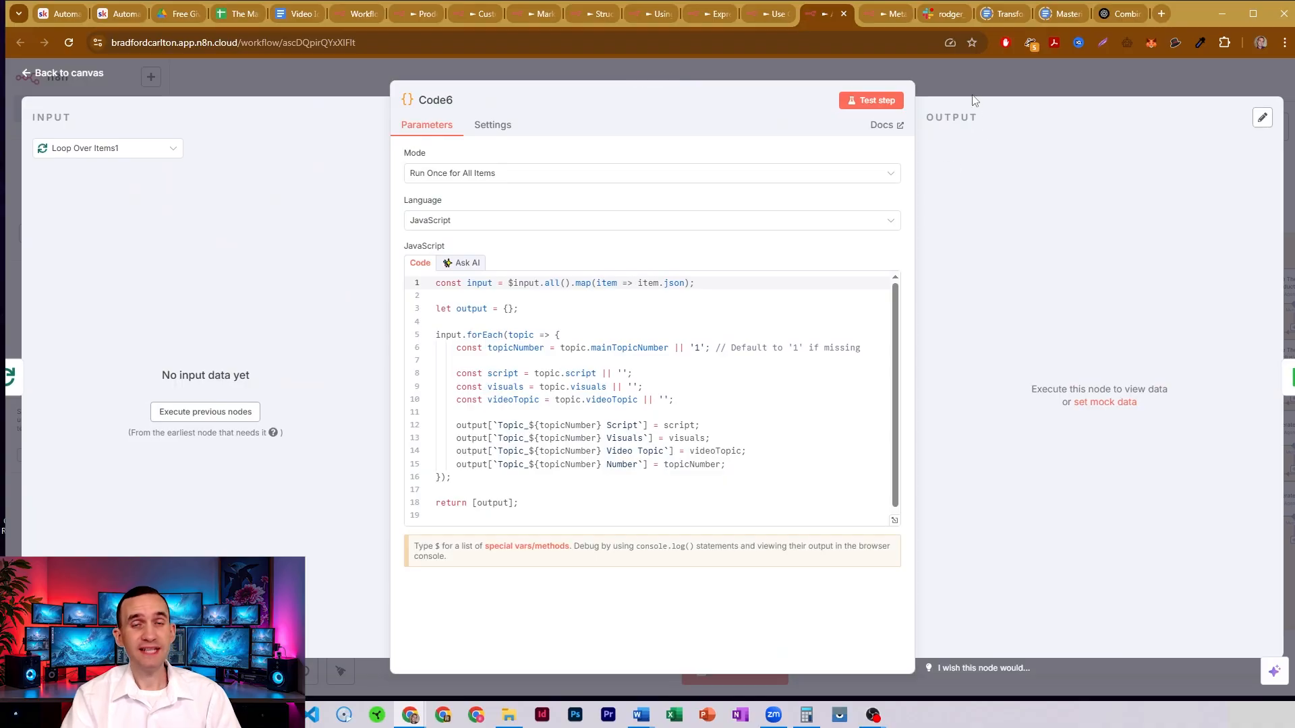
key("Escape")
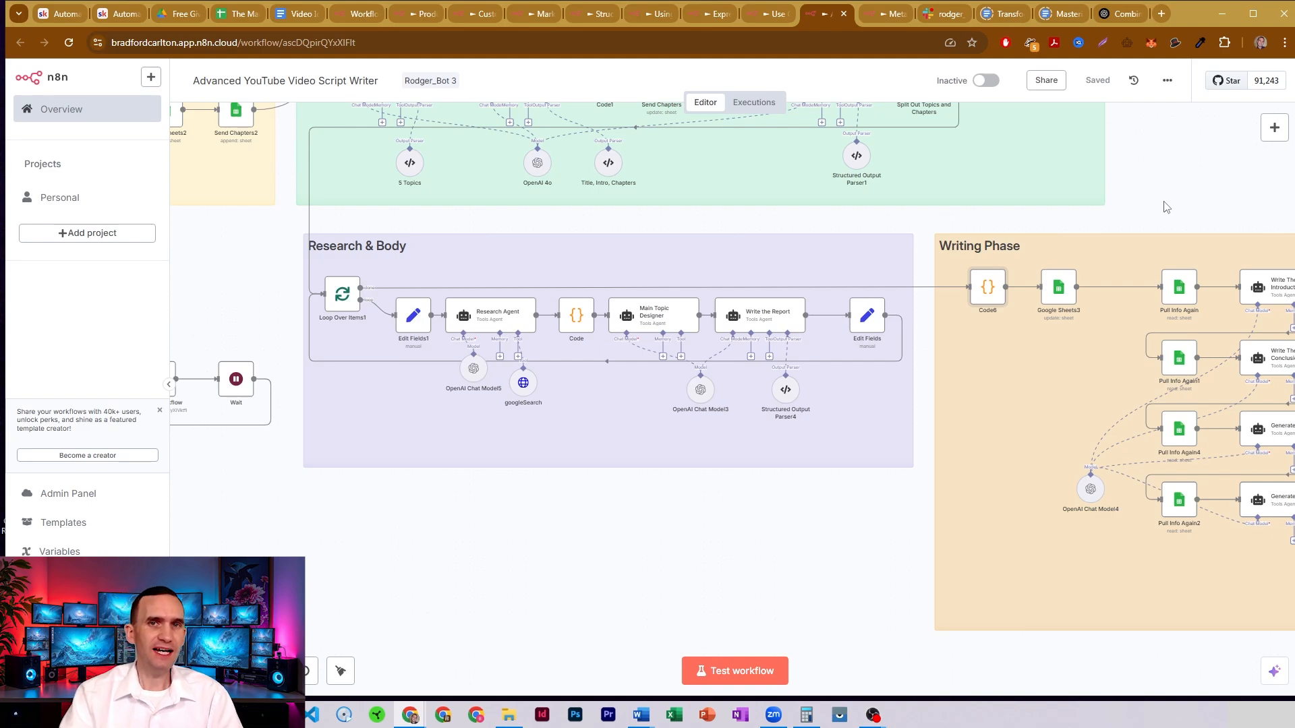
Switch to ChatGPT and start a follow-up prompt reading "Actually, I need the output to be named "Video topic" and inside of it".
left_click(1109, 12)
scroll(701, 371, "down", 4)
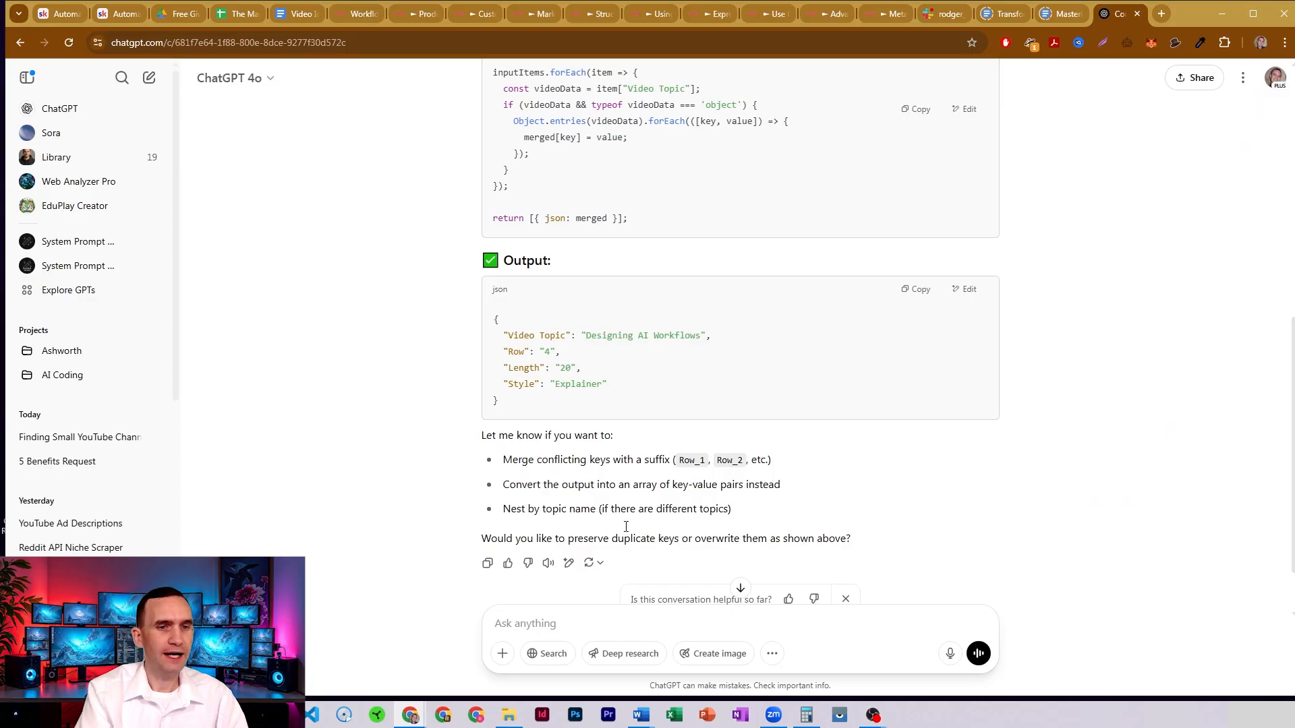
type("Actually")
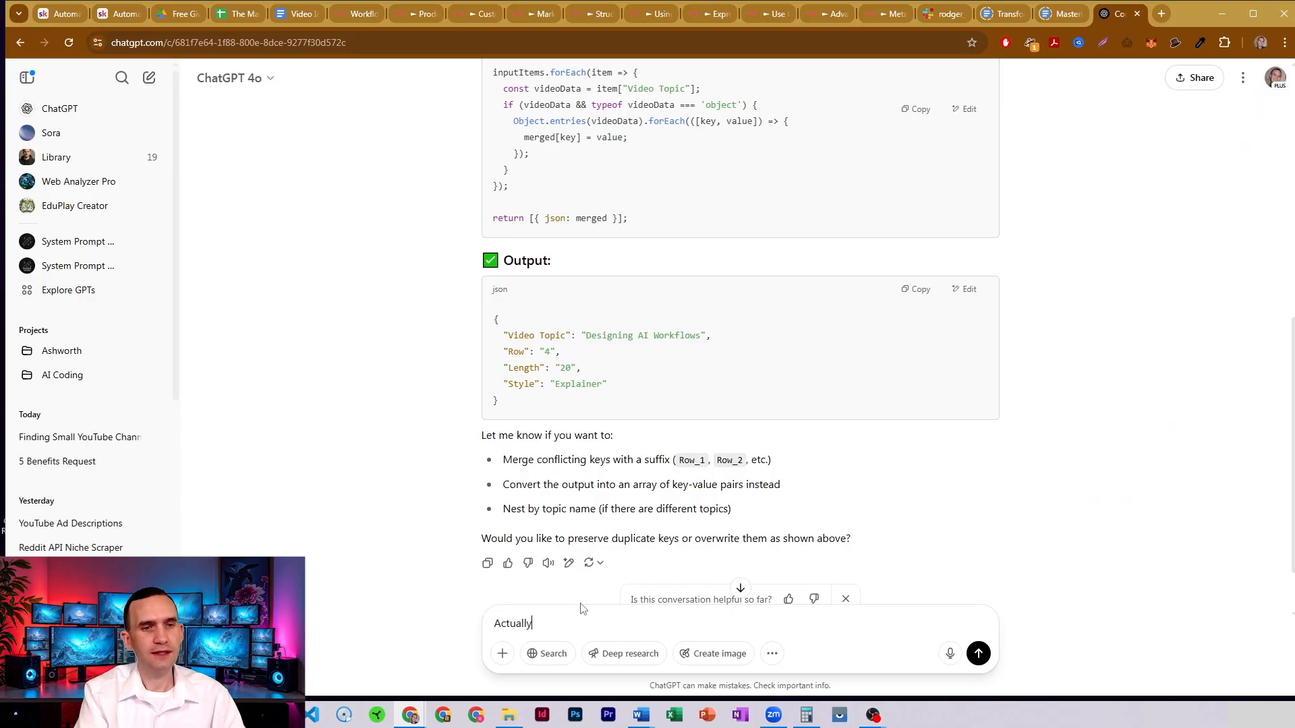
type(", I need the output t")
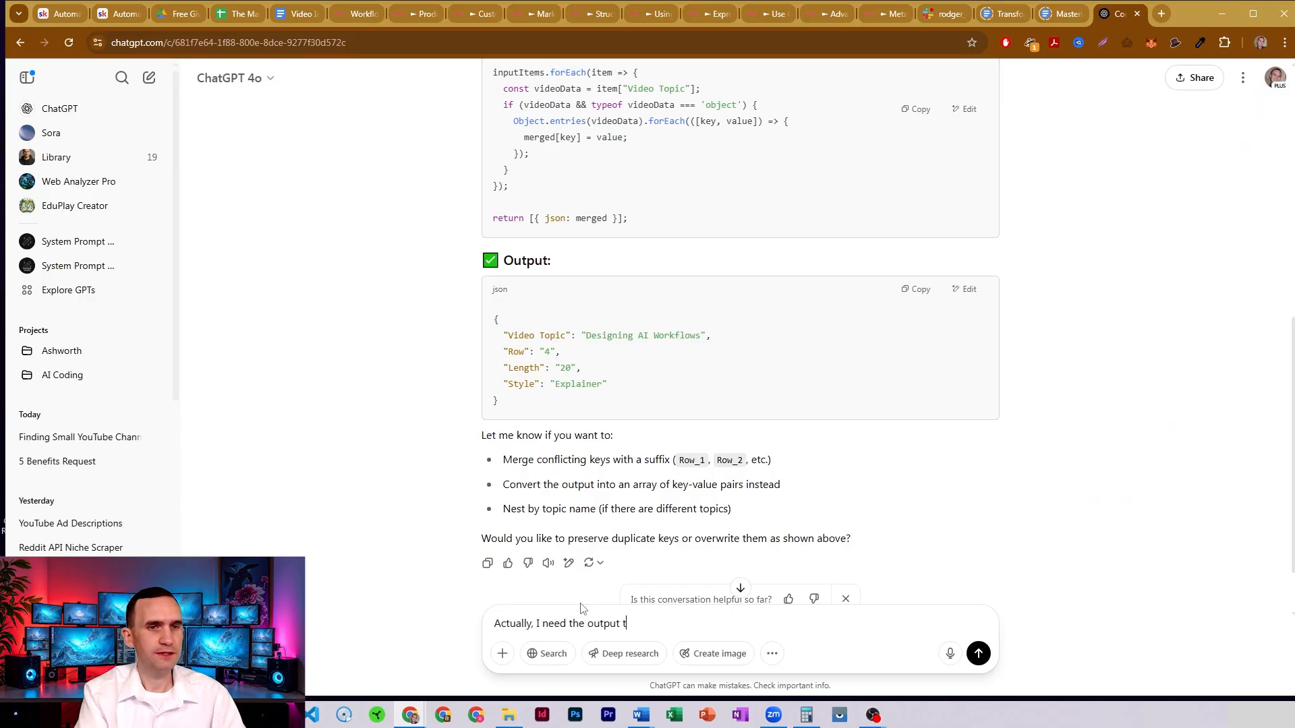
type("o be named \"Video")
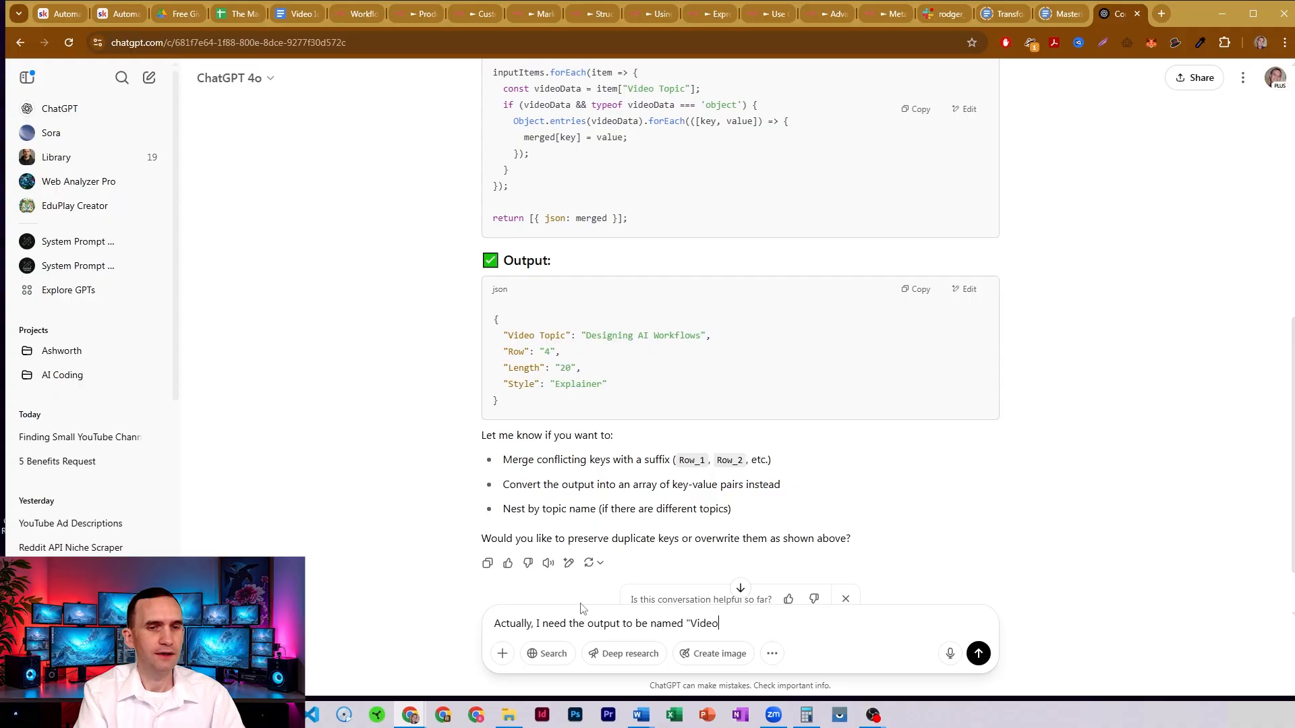
type(" topic\" and ")
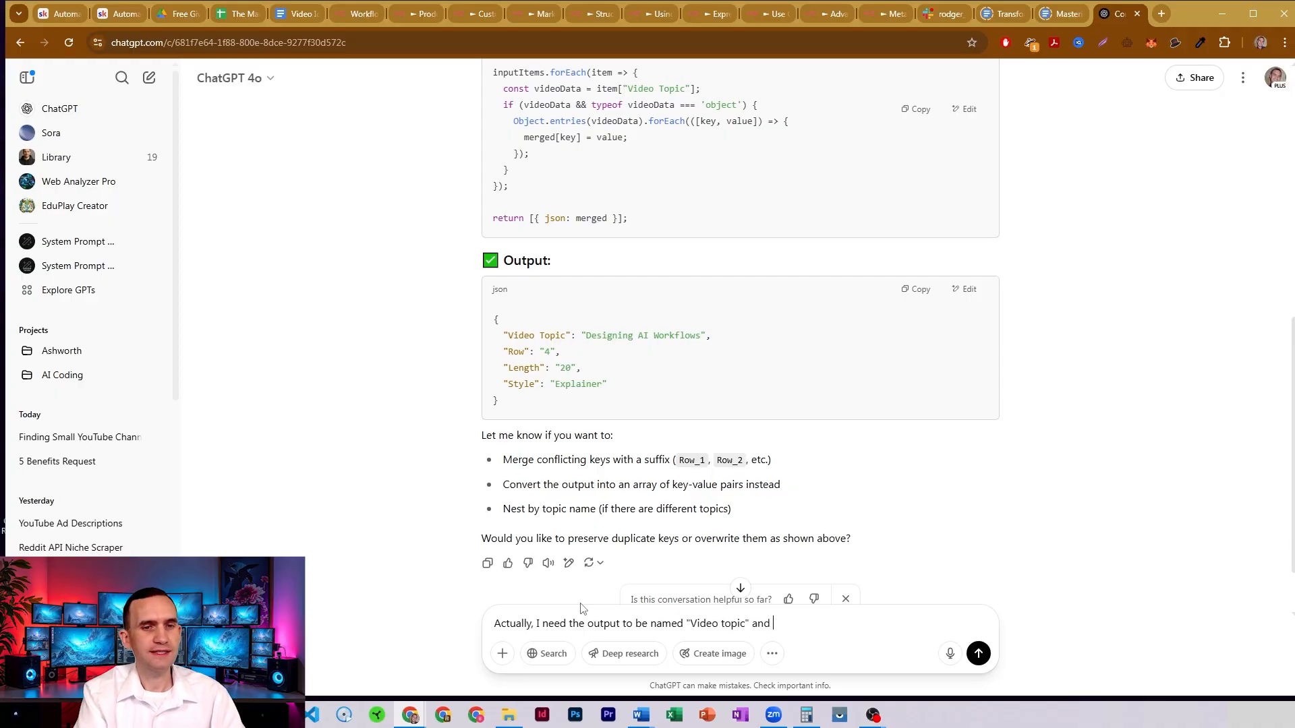
type("inside of it")
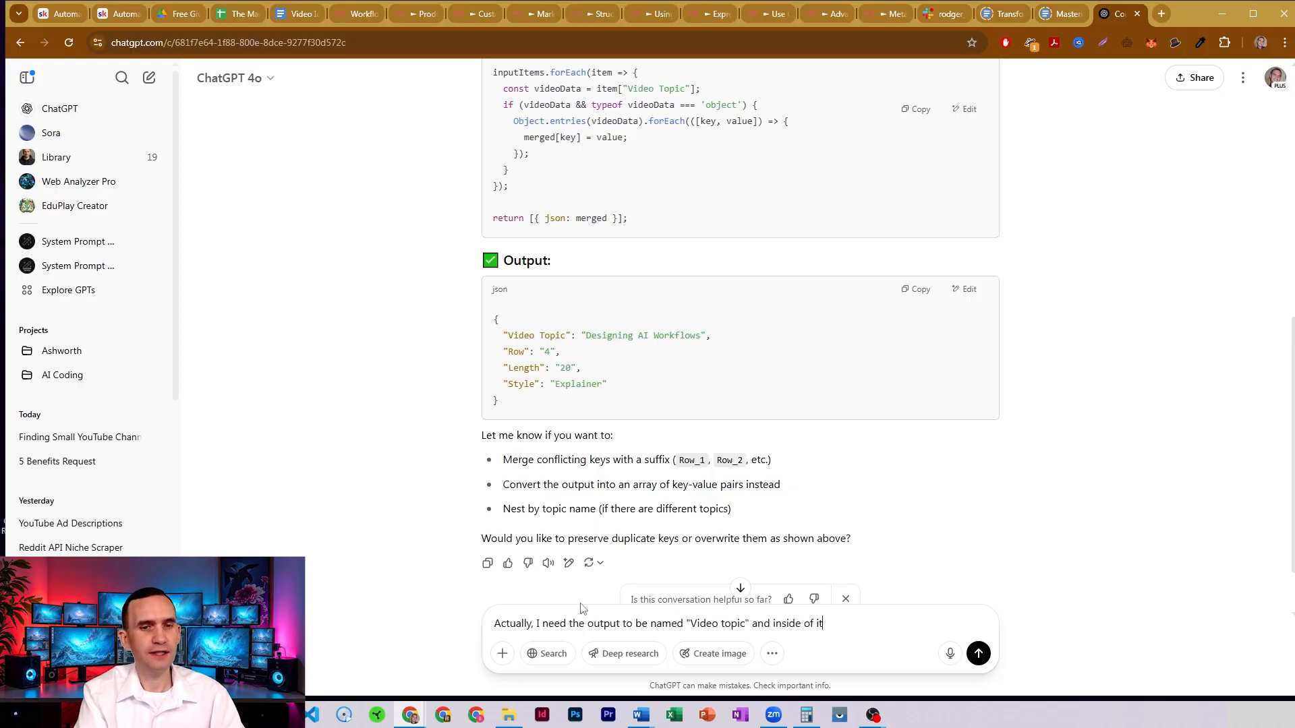
Complete the prompt with "there needs to be 3 items: "row" "length" "style"" and send it.
type(" there needs to be")
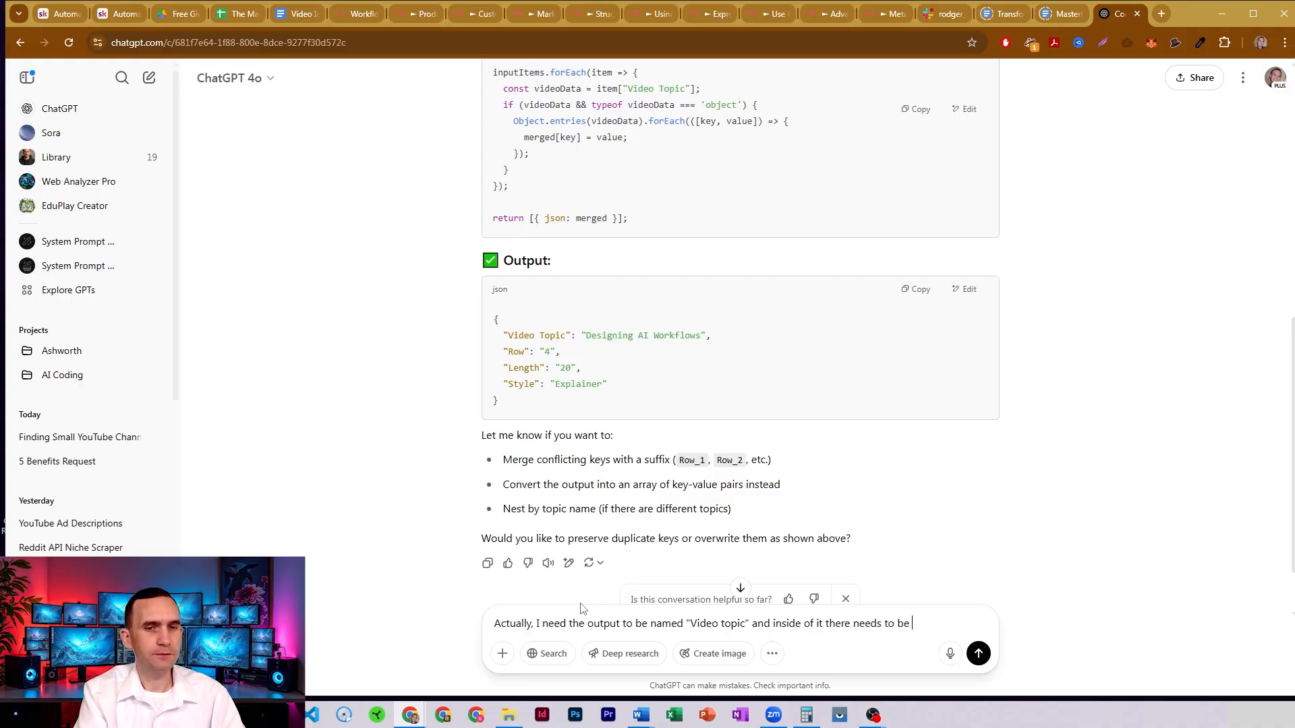
type(" 3 items: \"")
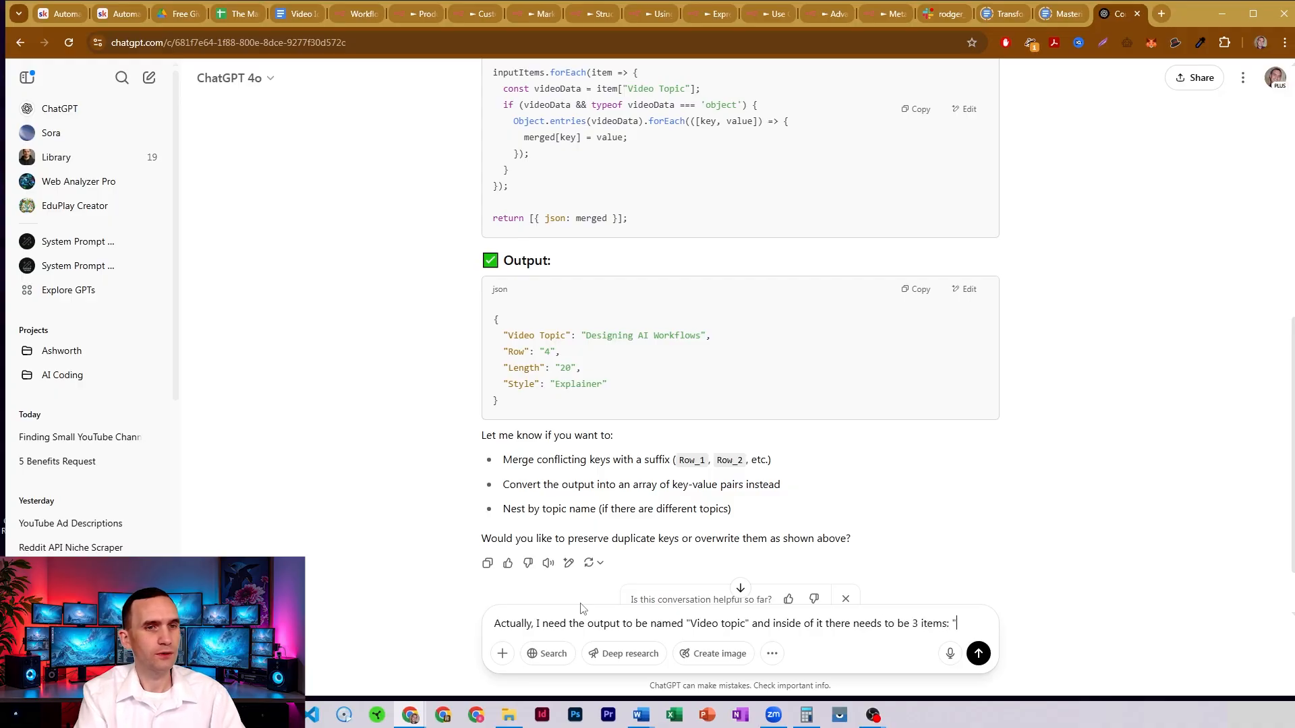
type("row")
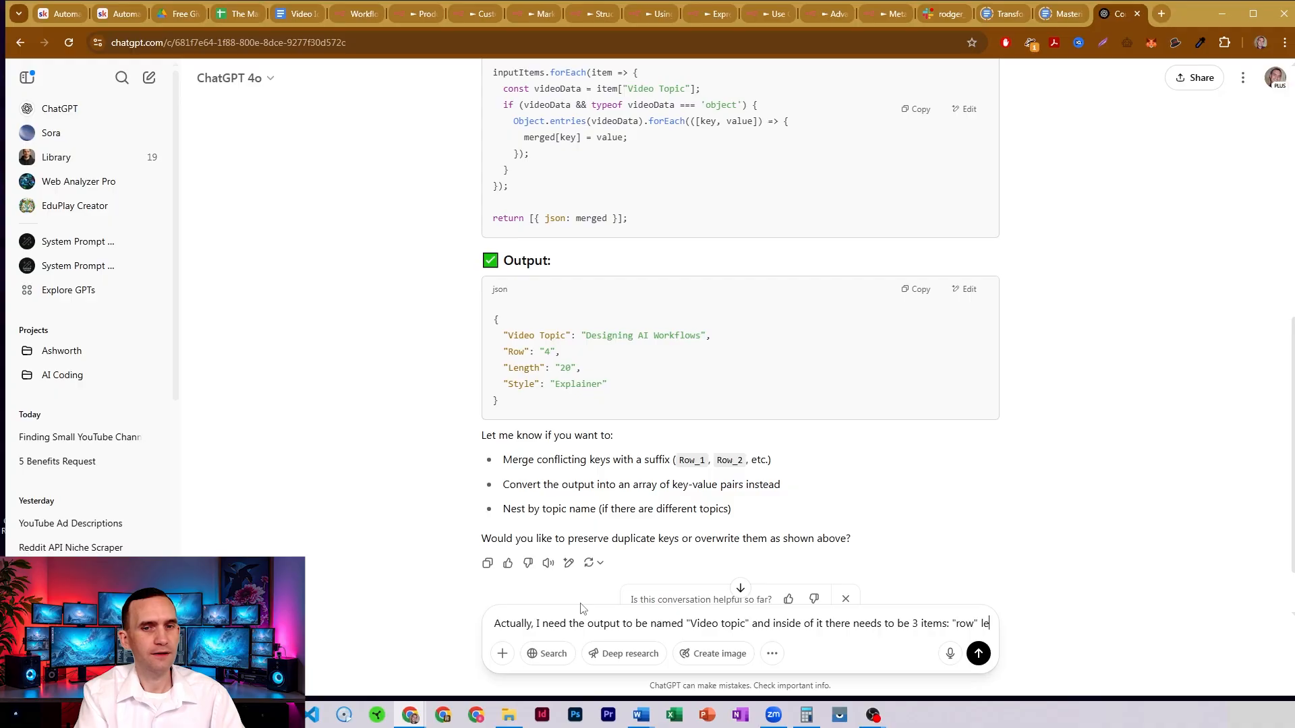
type("\" \"lengt")
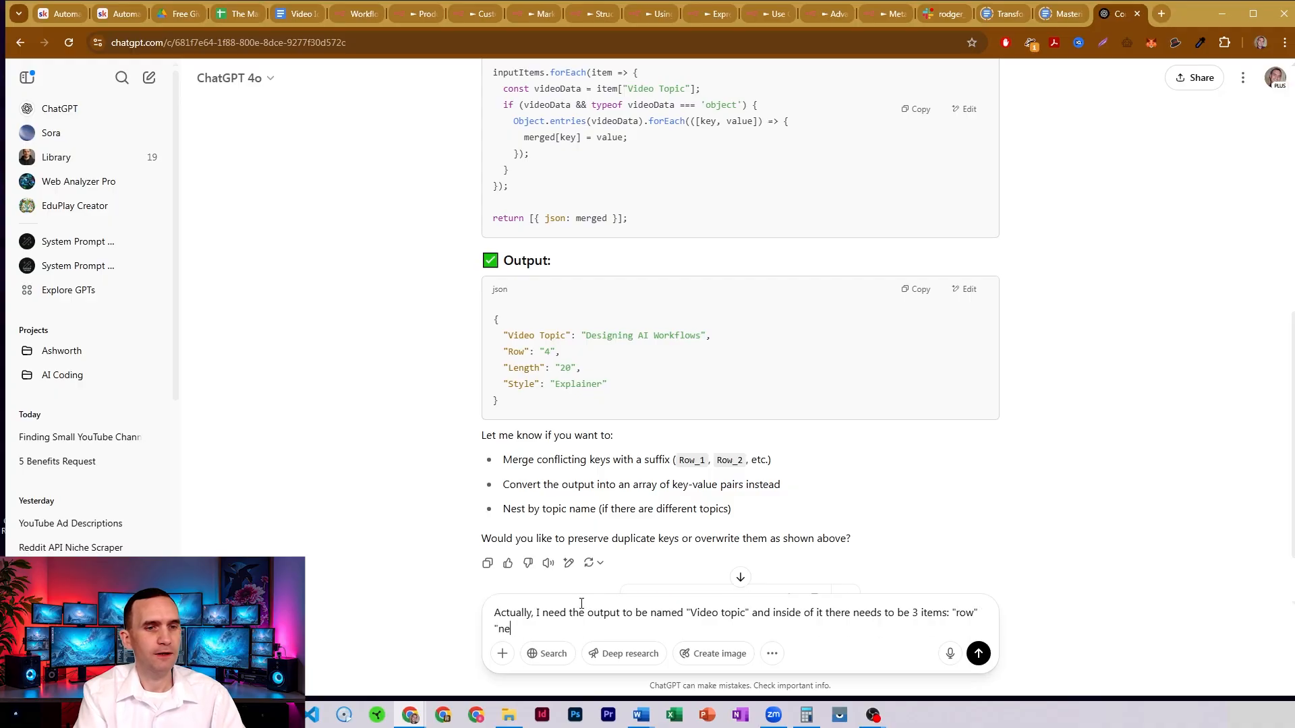
type("h\" ")
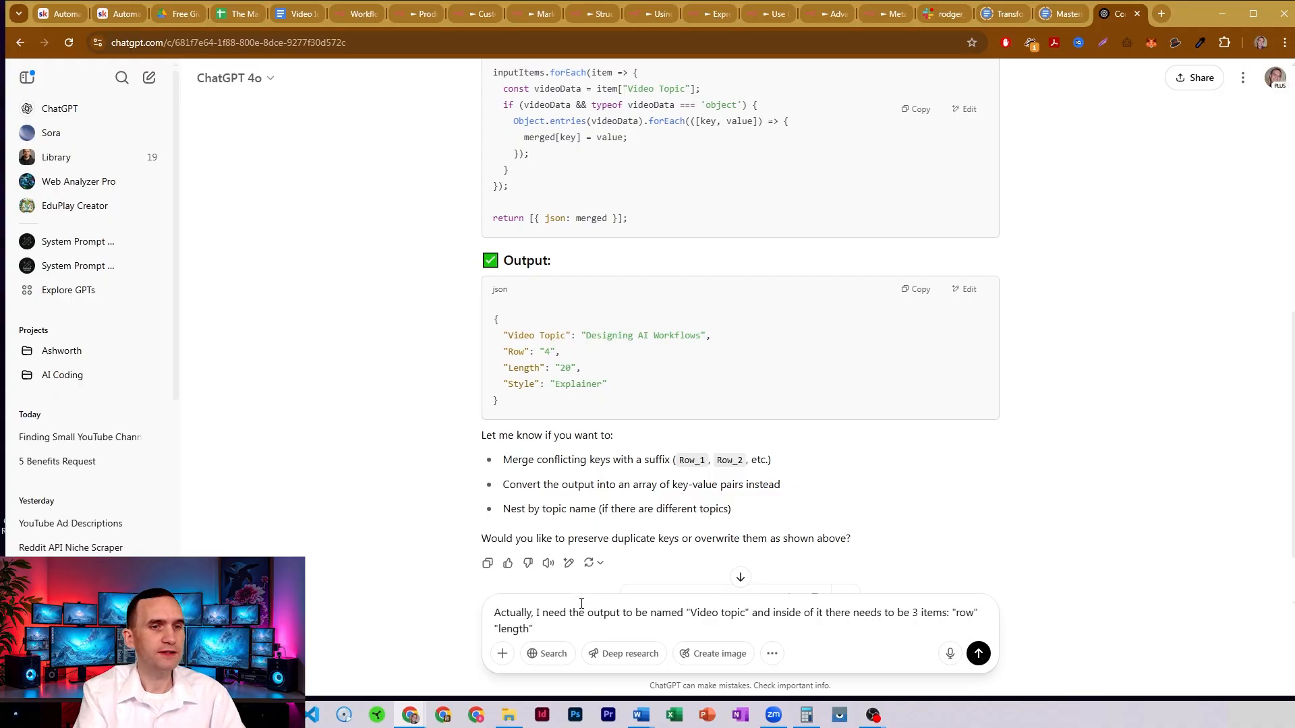
type("\"st")
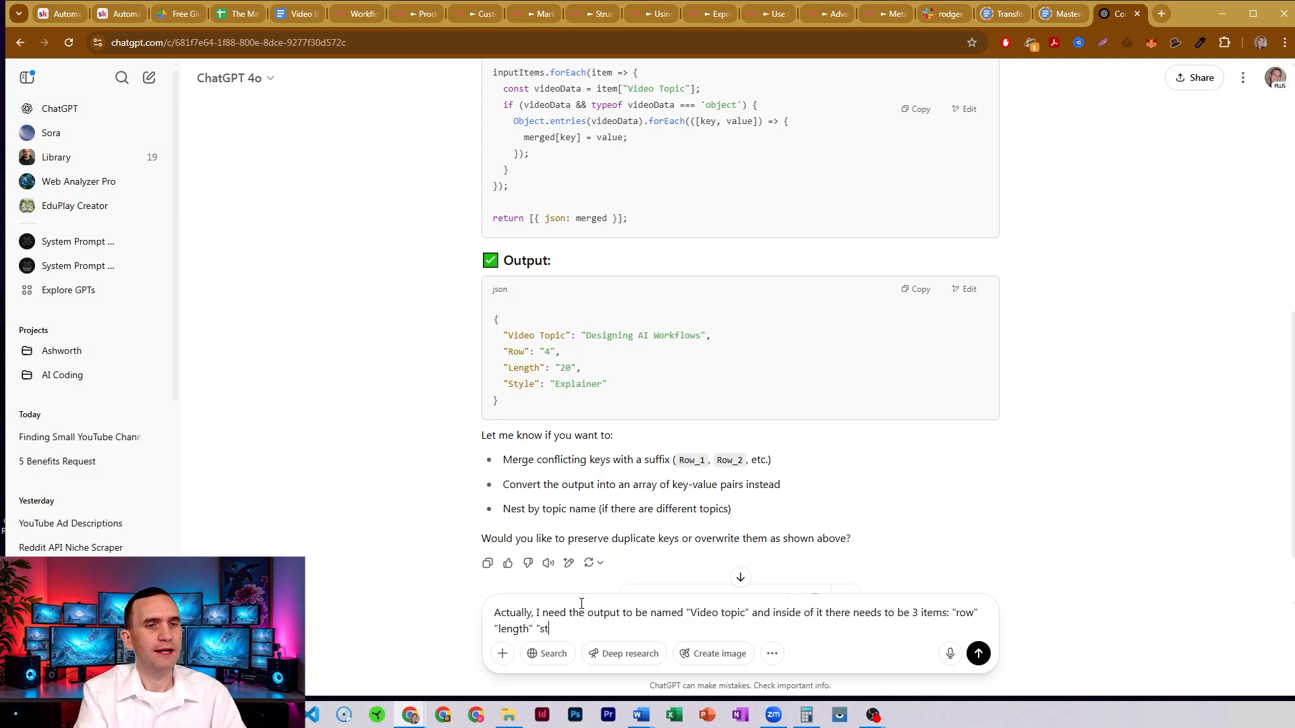
type("yle\"")
key("Return")
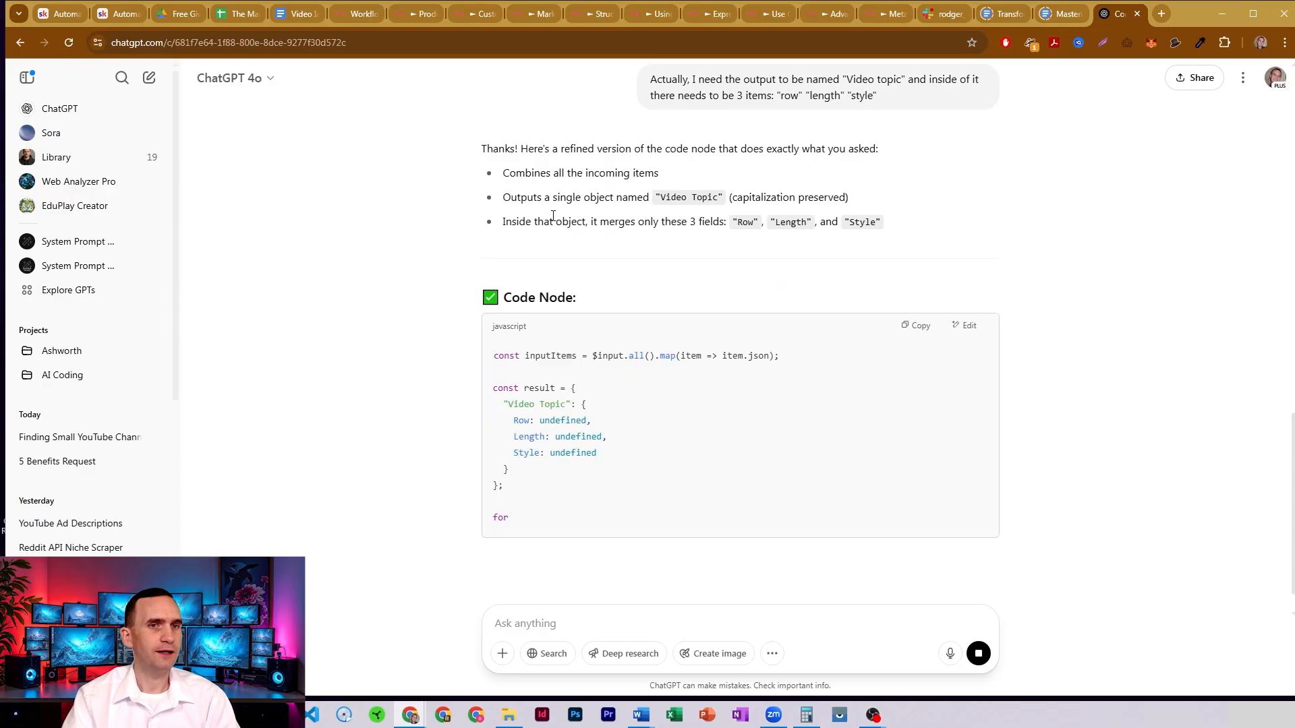
Read the reply's summary of the refined code node, checking the output object's name and its merged fields.
left_click_drag(665, 201, 777, 200)
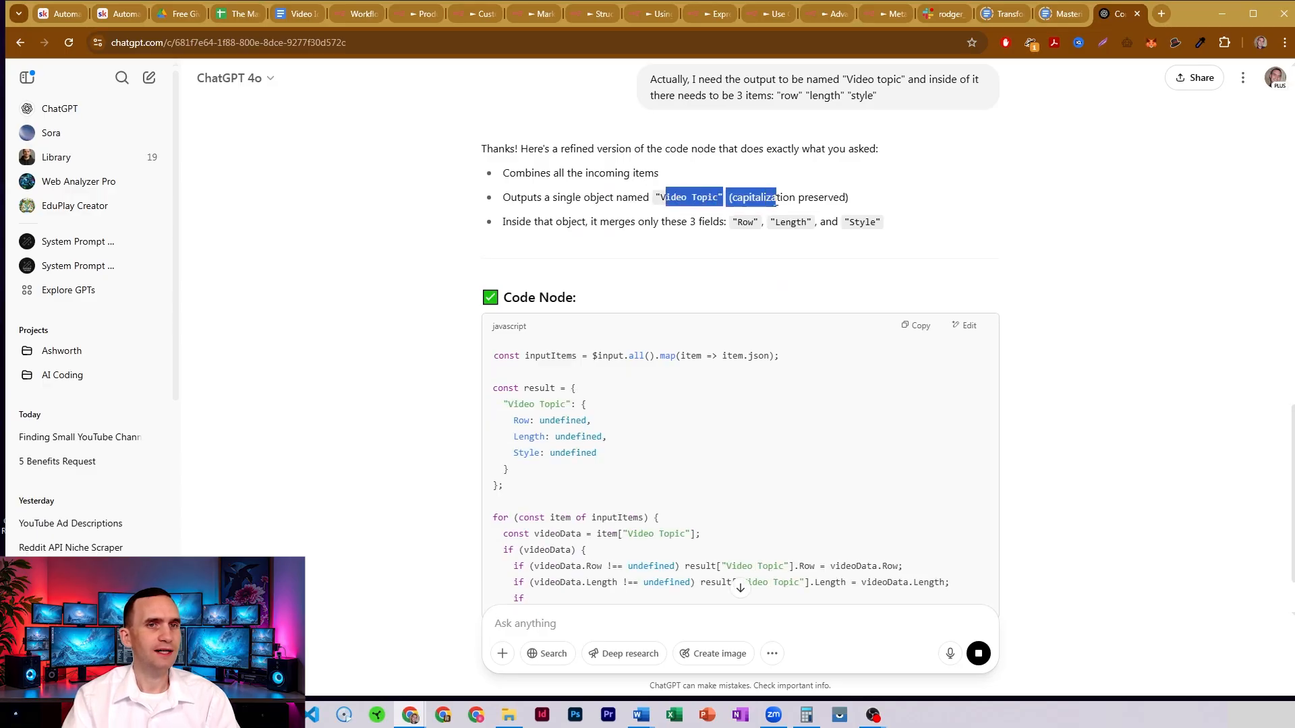
left_click(628, 228)
left_click_drag(687, 217, 812, 222)
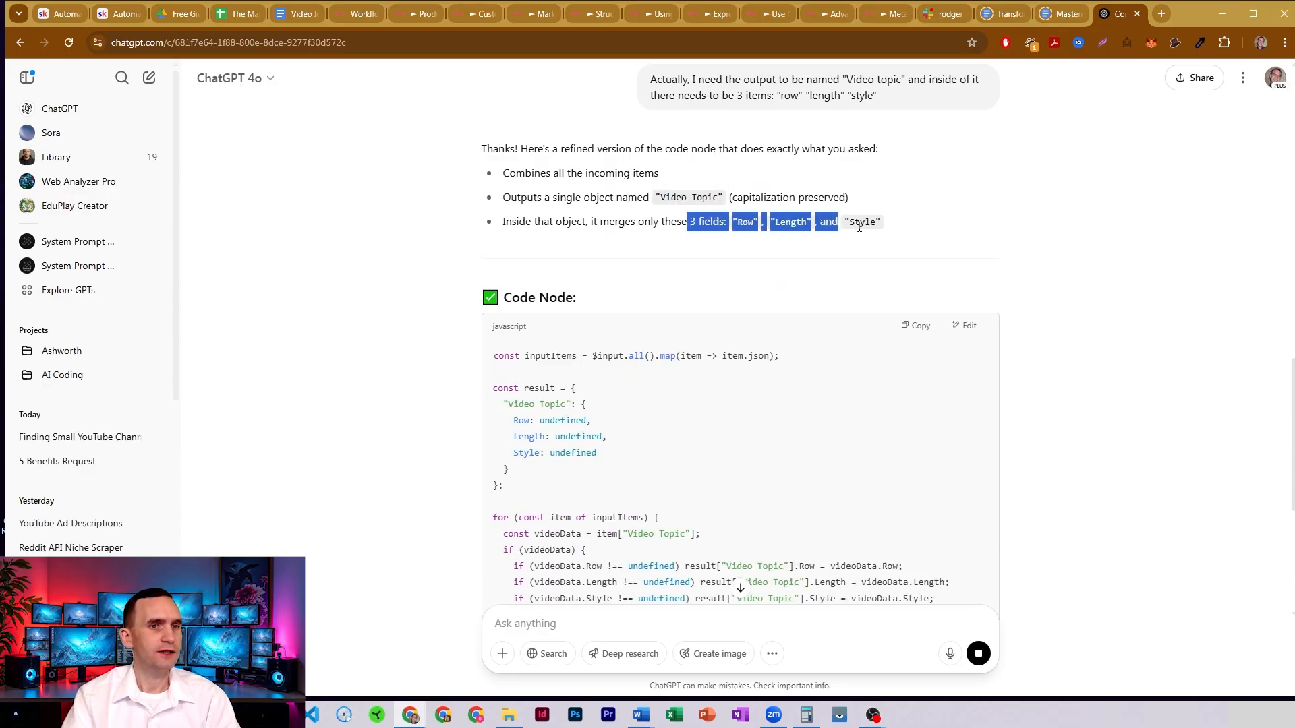
left_click(812, 223)
scroll(512, 317, "down", 1)
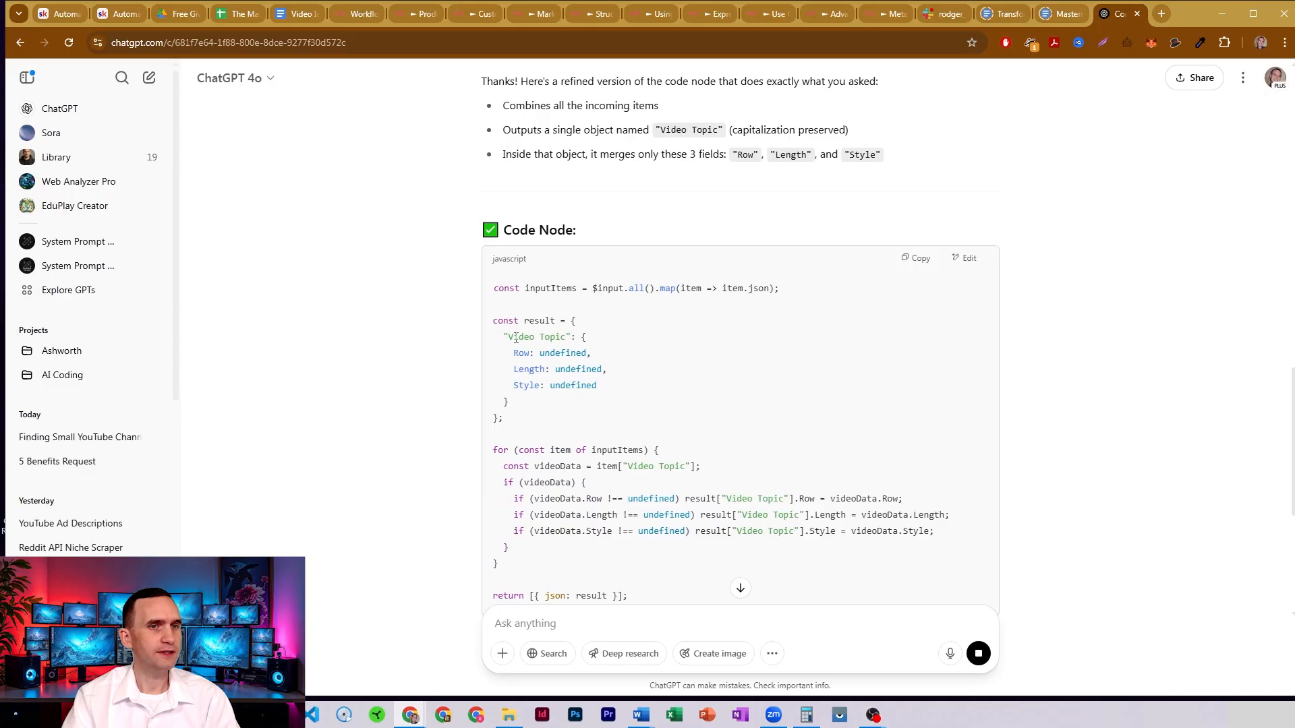
Examine the Video Topic object in the refined JavaScript and the structure of the Sample Output.
left_click_drag(510, 337, 591, 385)
scroll(603, 283, "down", 2)
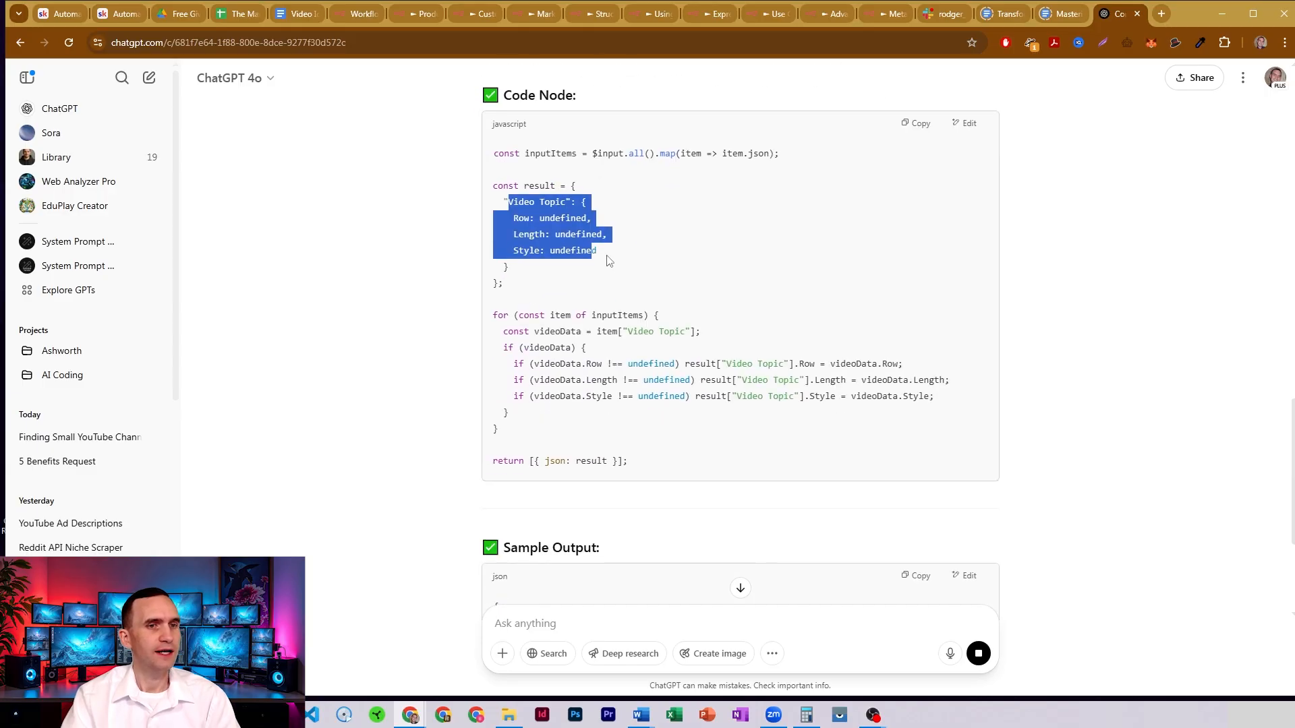
left_click(564, 402)
scroll(564, 403, "down", 3)
left_click_drag(565, 486, 515, 414)
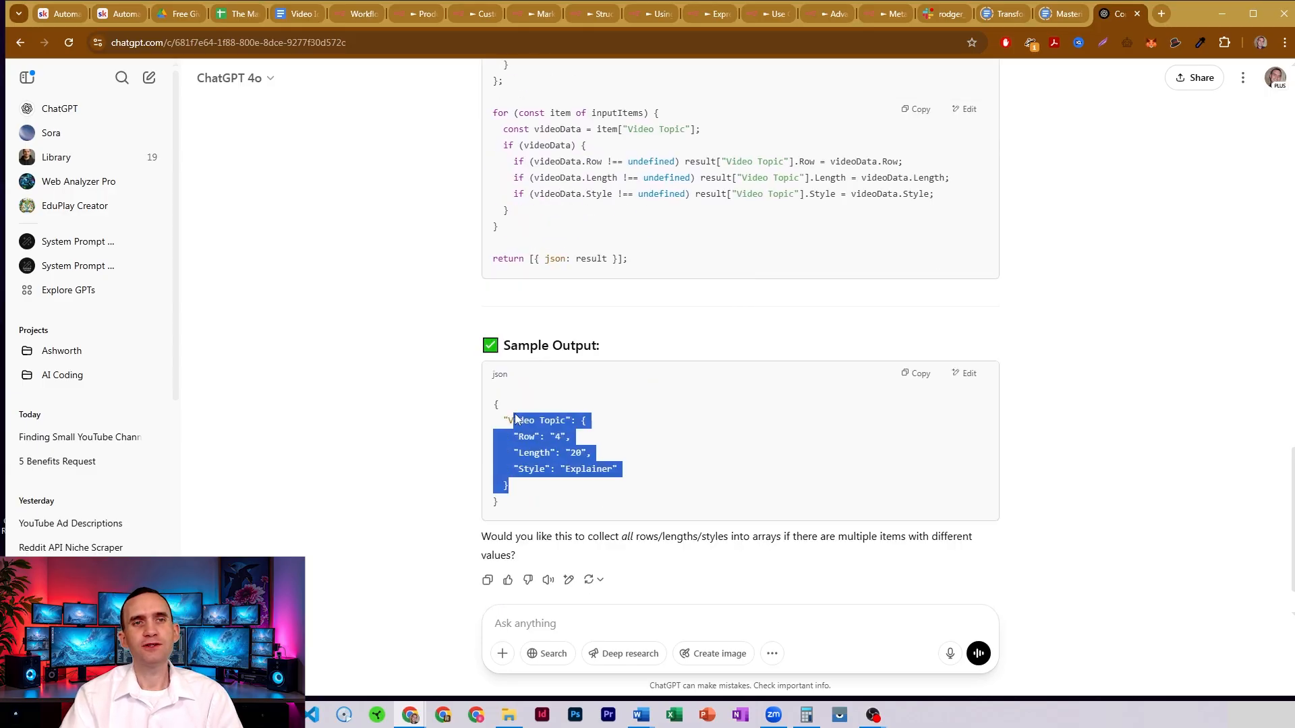
left_click(577, 434)
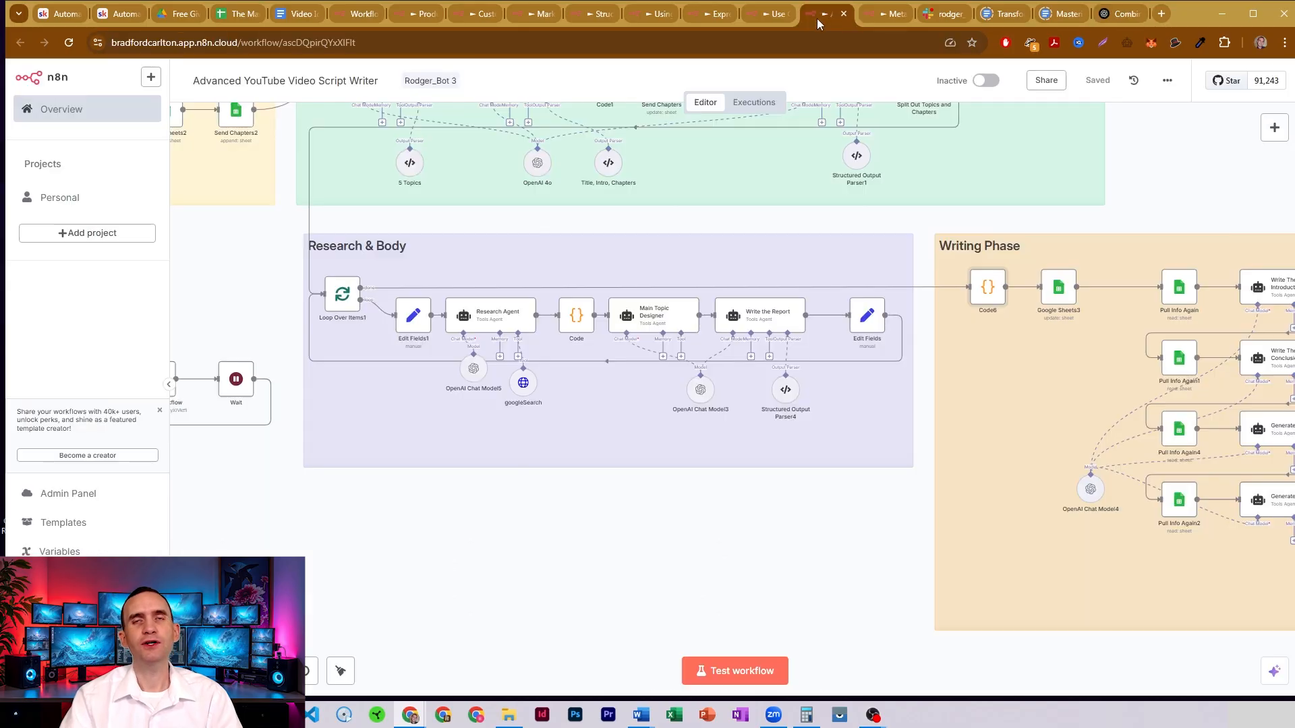
Glance at the n8n workflow, return to ChatGPT and review the full Code Node JavaScript snippet.
left_click(818, 15)
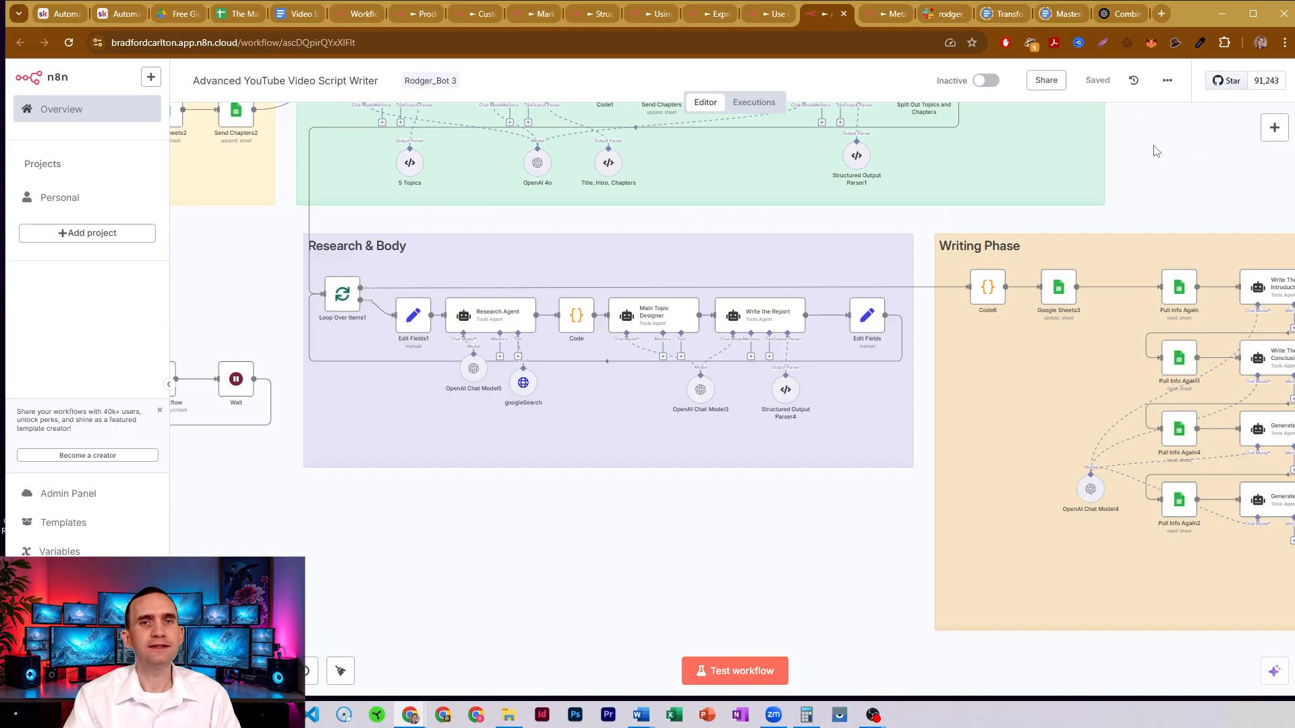
left_click(1116, 13)
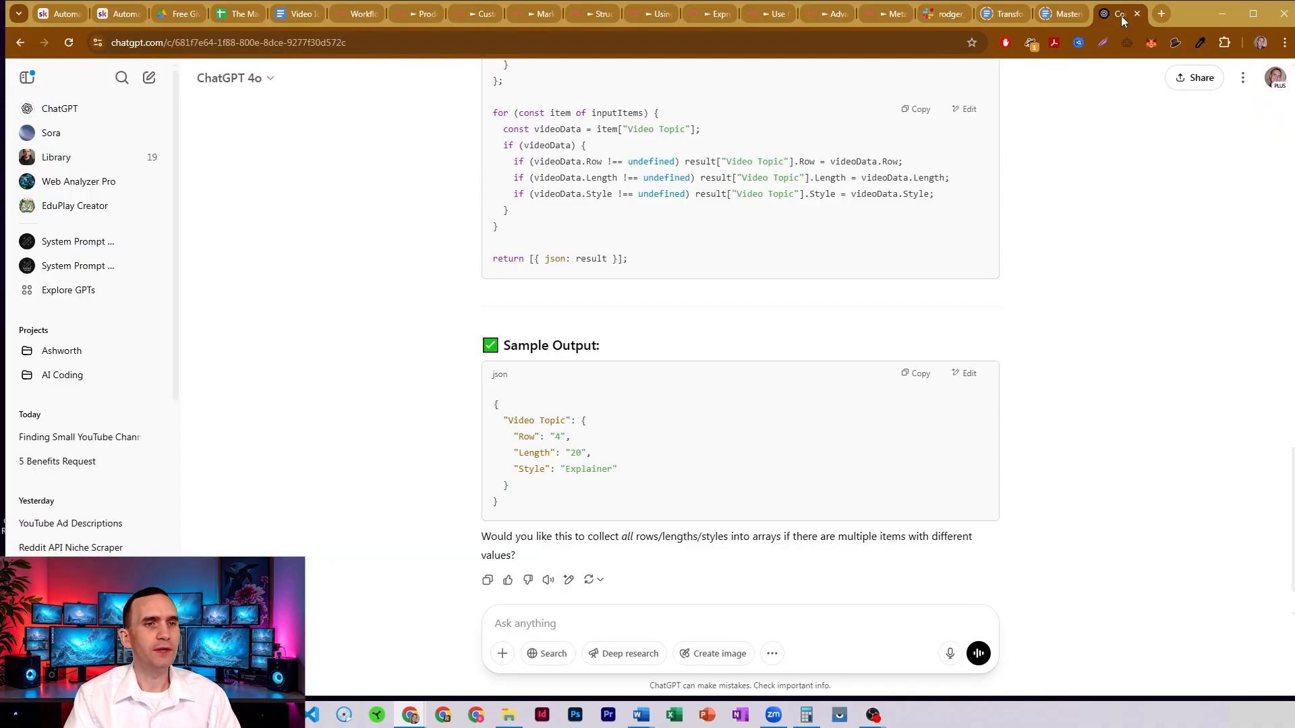
scroll(546, 276, "up", 3)
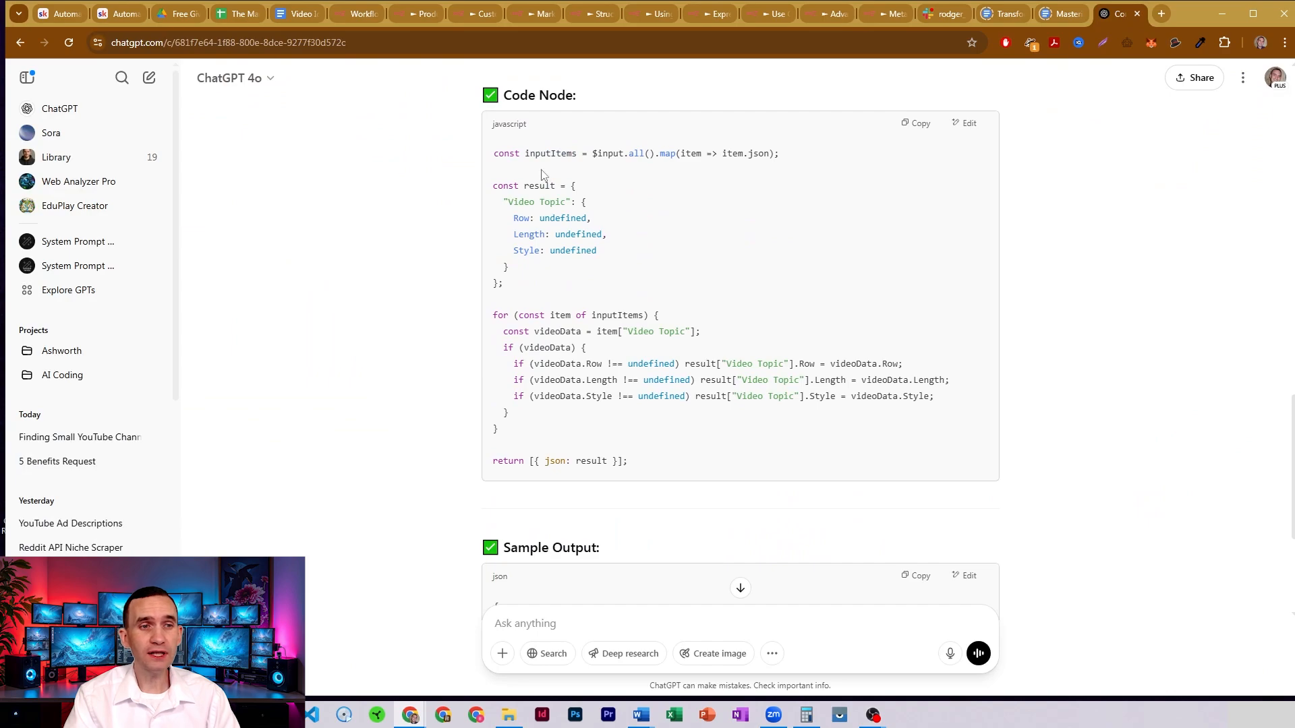
left_click_drag(497, 156, 502, 413)
left_click(509, 138)
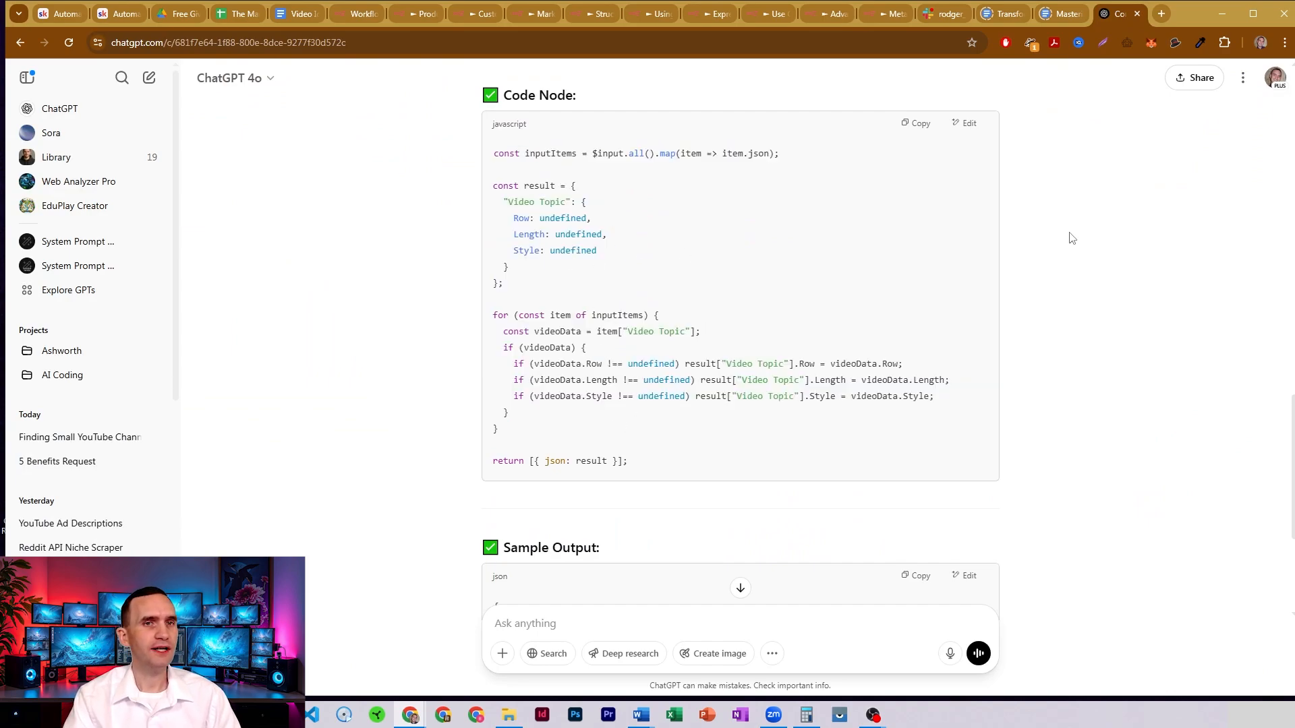
Switch to the n8n workflow, open the Code1 node and examine the if condition inside its loop.
left_click(822, 13)
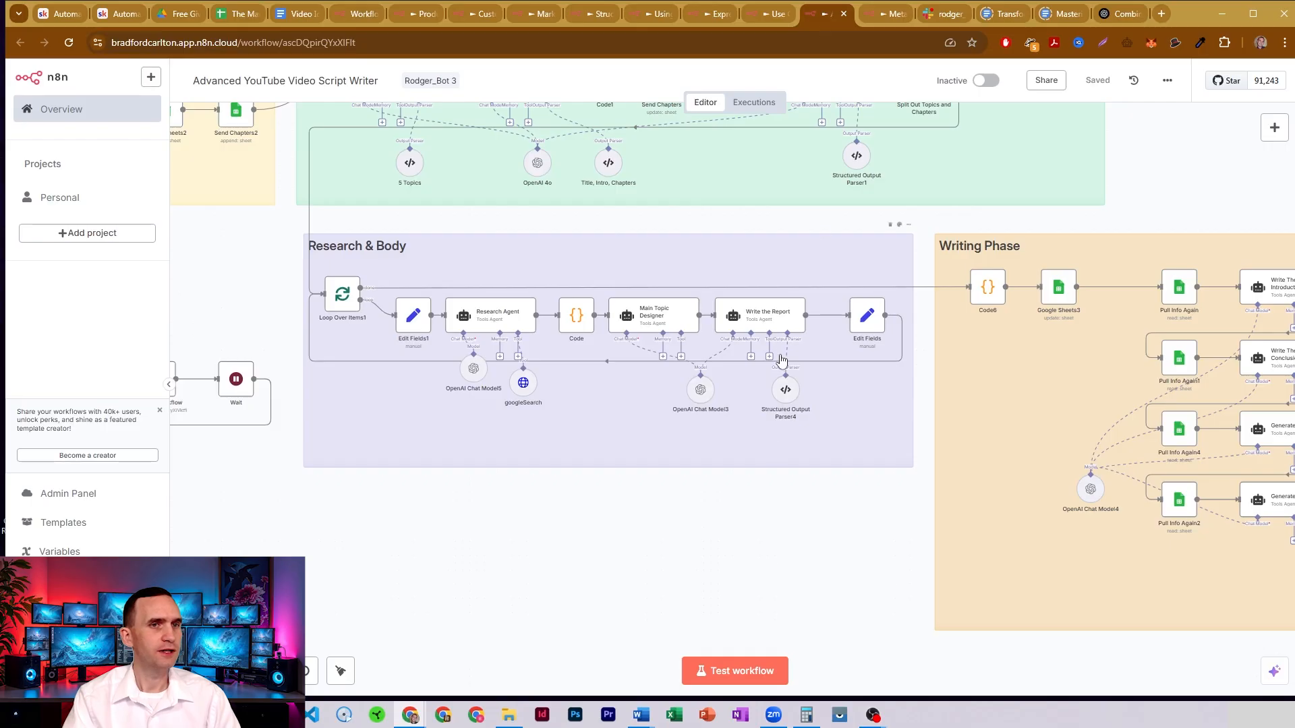
scroll(781, 361, "up", 2)
double_click(607, 179)
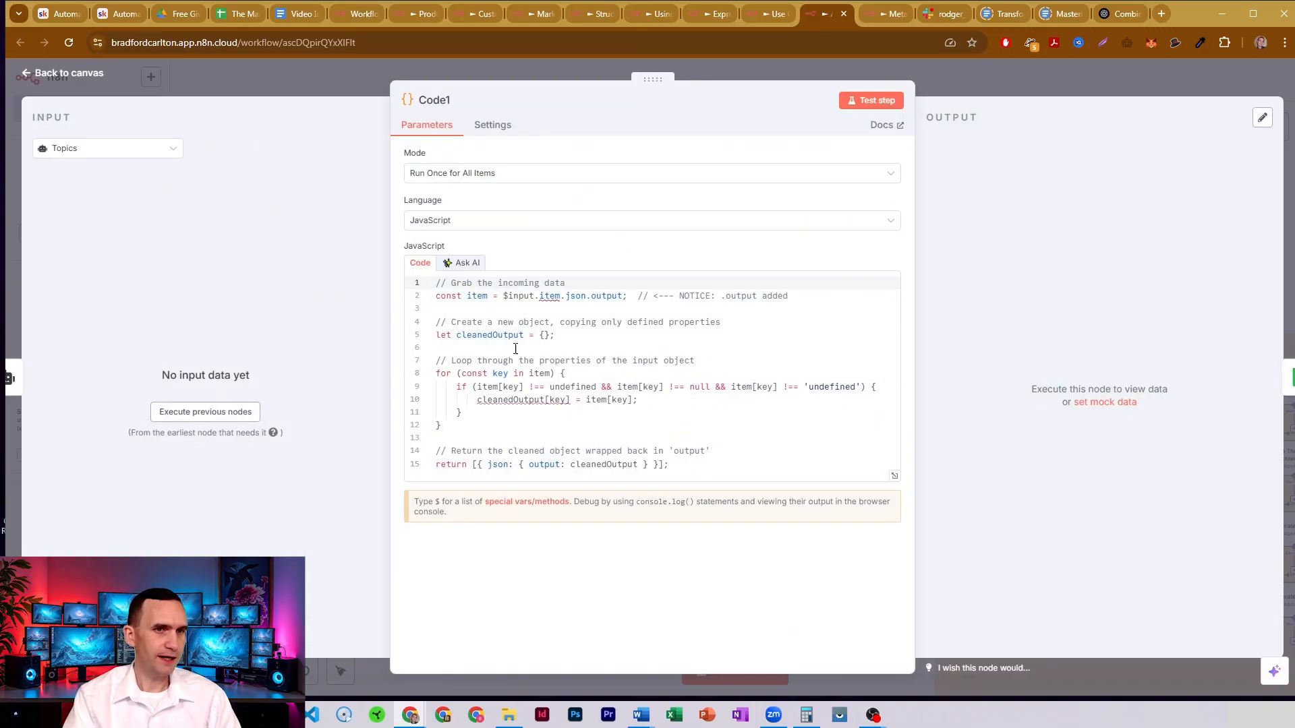
left_click_drag(544, 390, 797, 395)
left_click(798, 391)
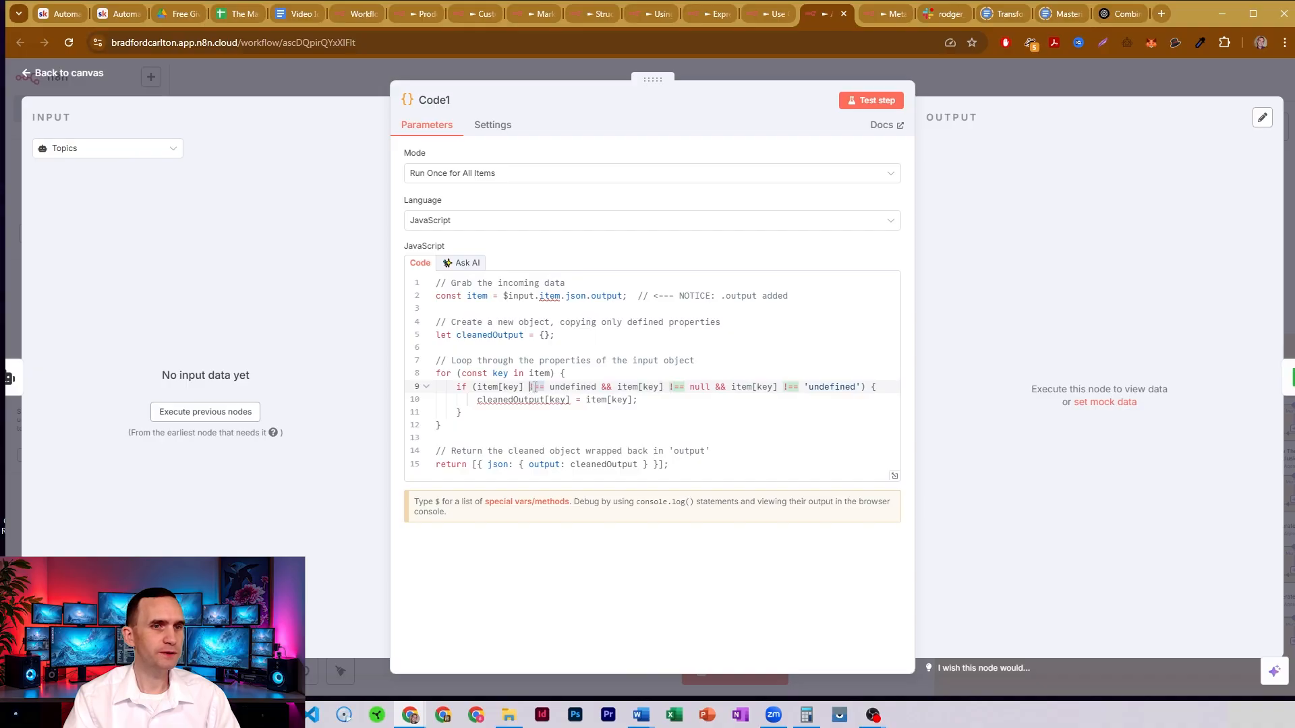
Inspect the !== and && operators and the null check in Code1's if condition, and close the node.
double_click(539, 387)
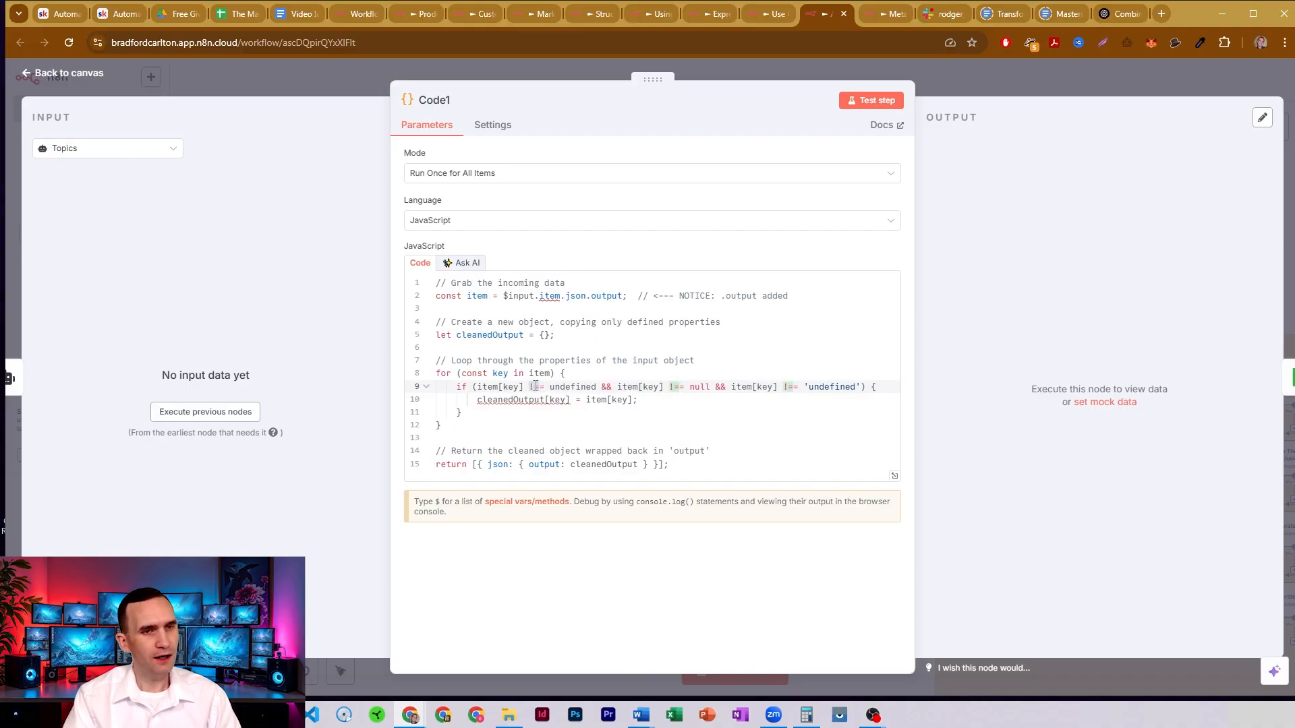
left_click(544, 387)
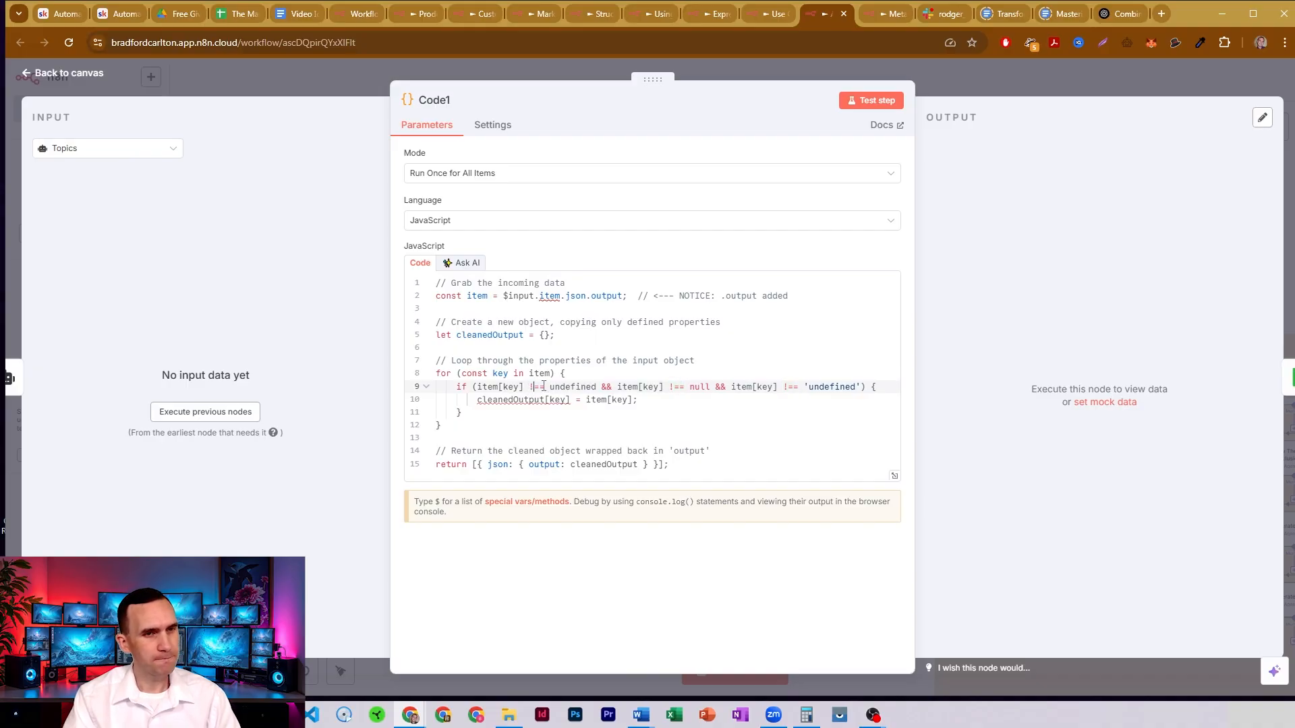
double_click(602, 386)
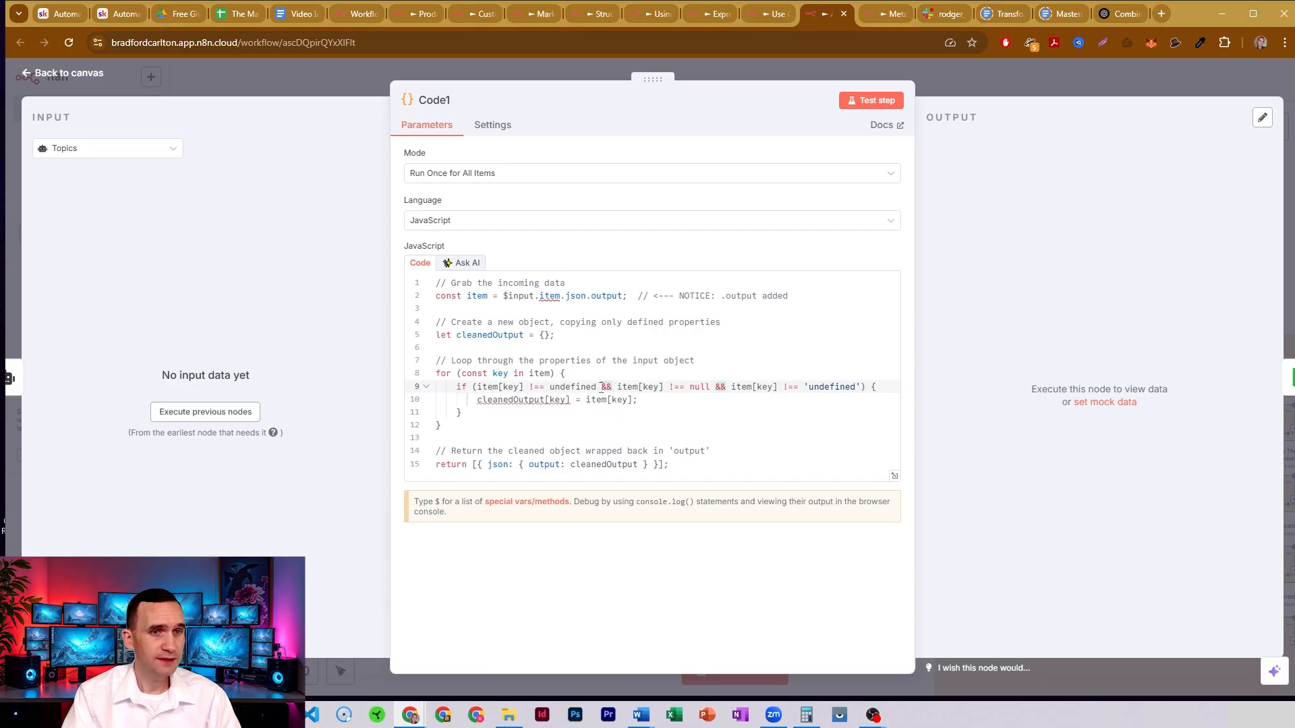
left_click(620, 386)
left_click_drag(617, 386, 728, 386)
left_click(678, 387)
double_click(676, 386)
left_click(706, 387)
left_click(737, 386)
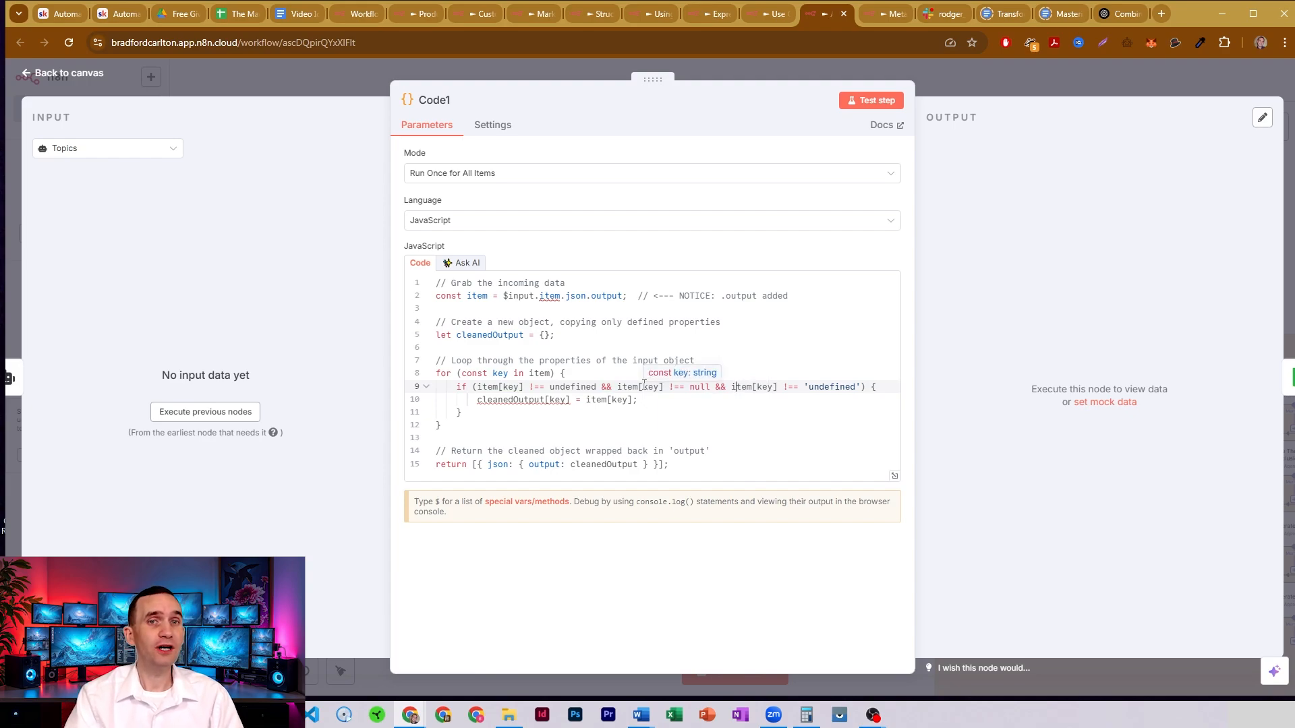
left_click(993, 64)
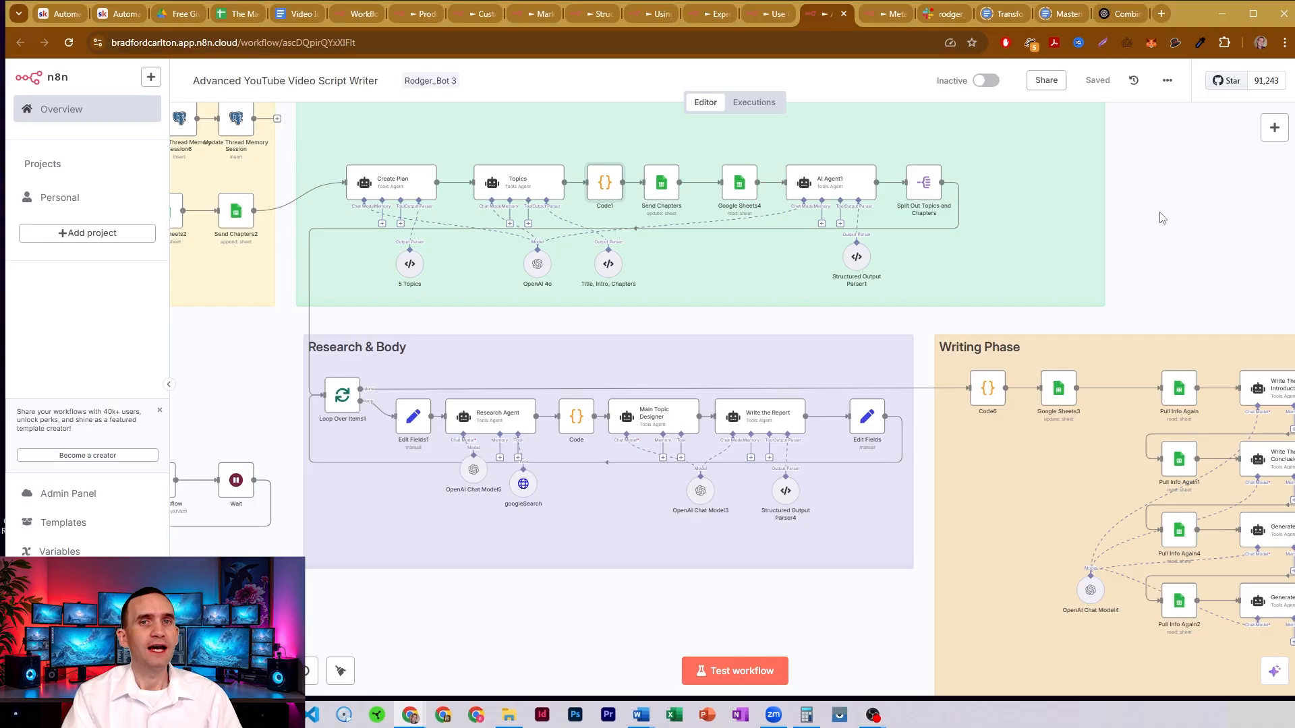
Review the refined code and Sample Output in ChatGPT again and return to the Research & Body section in n8n.
left_click(1118, 14)
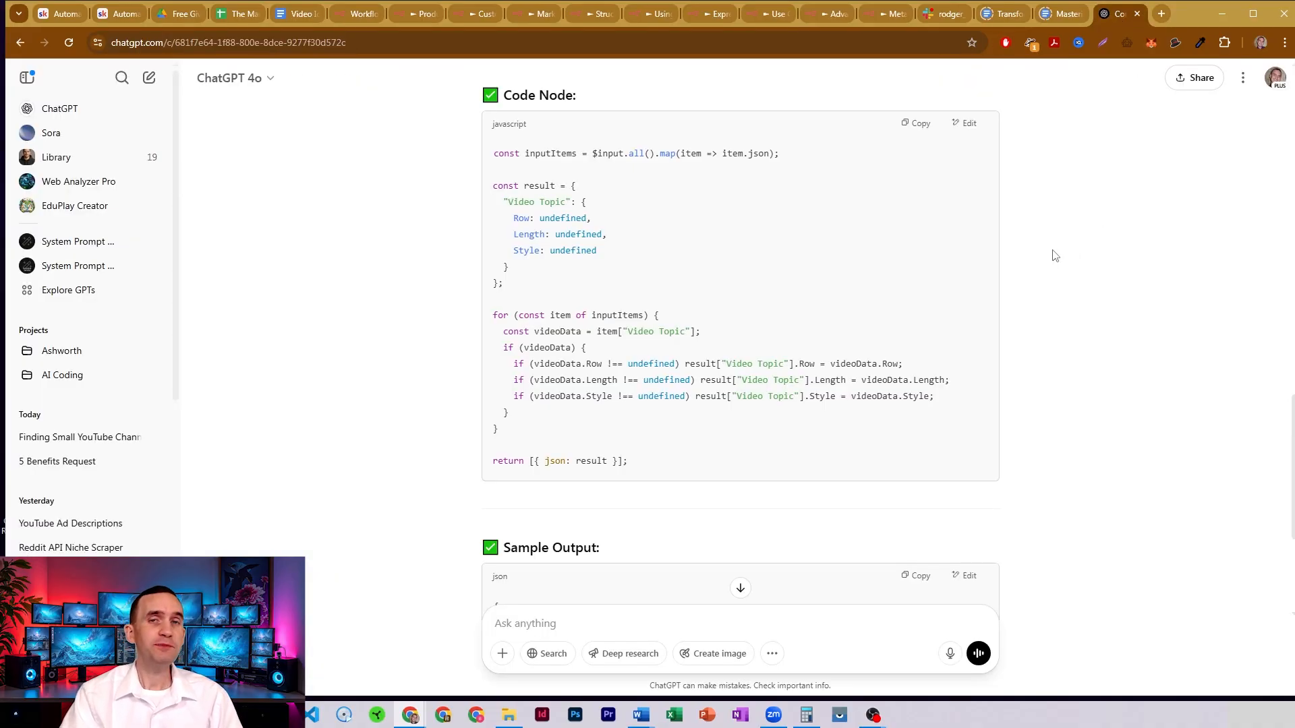
scroll(806, 231, "down", 3)
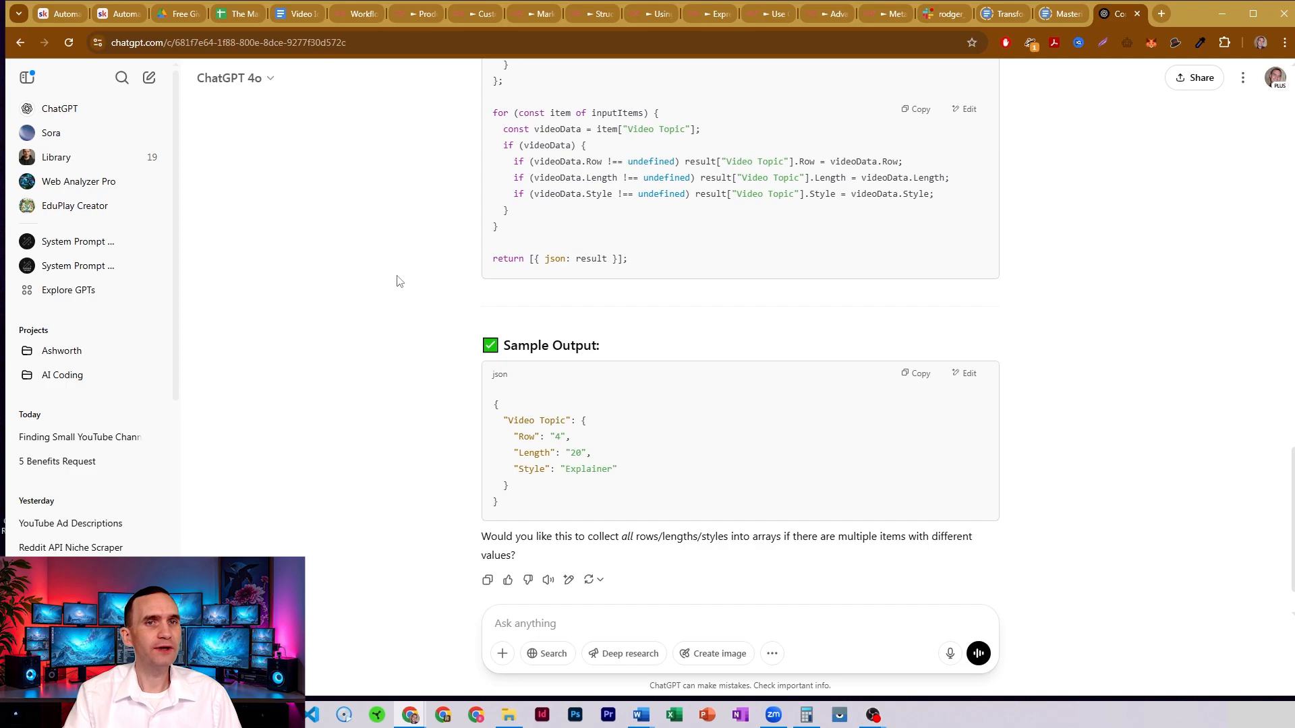
left_click(816, 14)
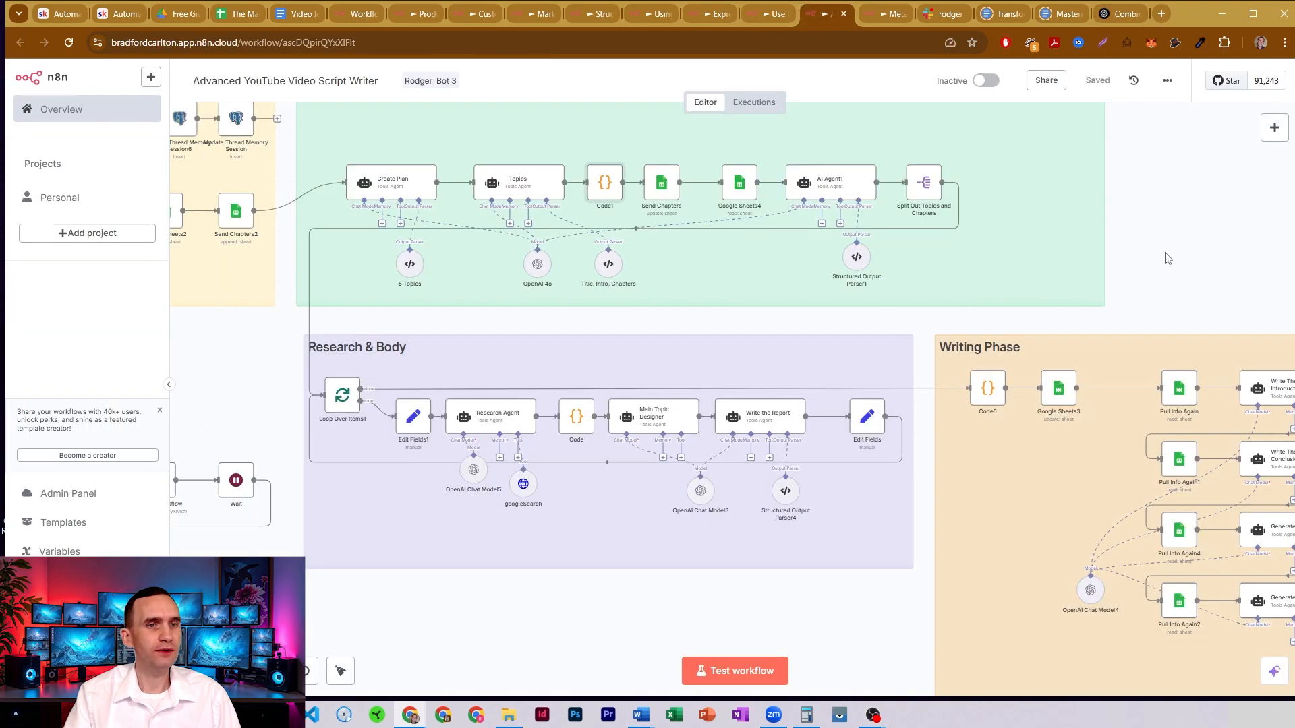
scroll(877, 324, "down", 2)
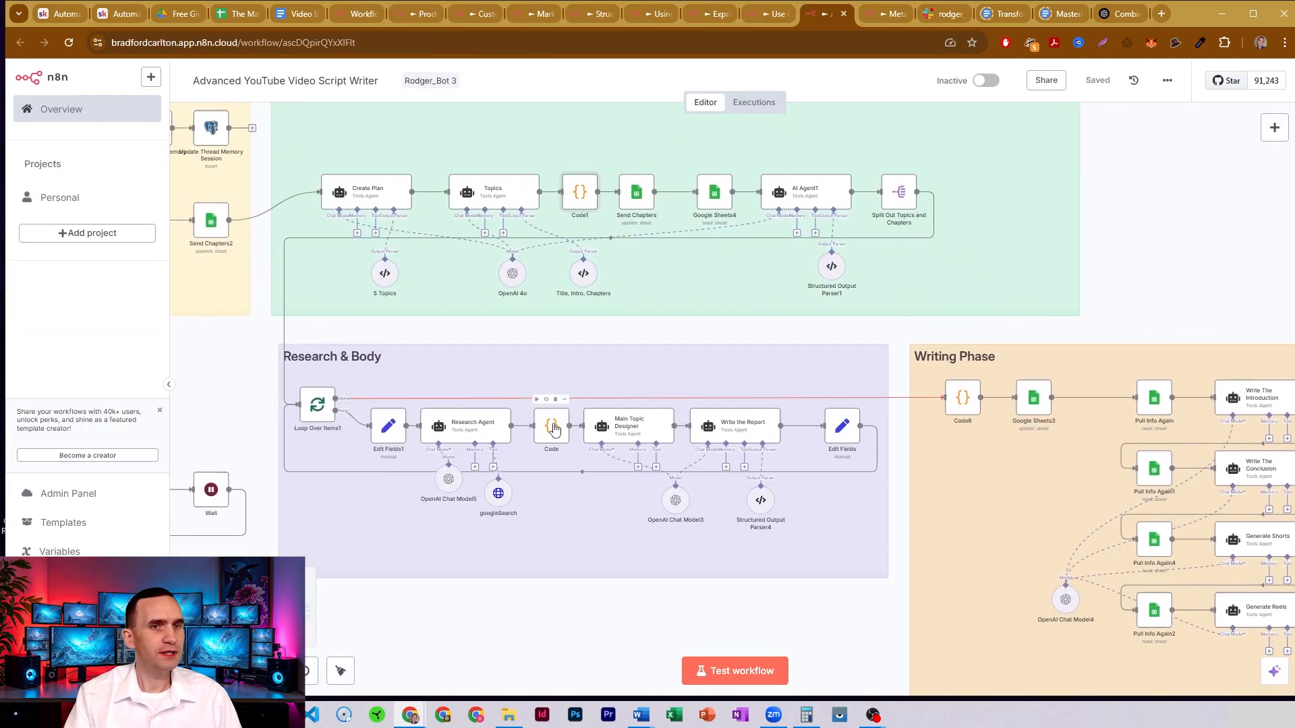
Open the Code node in the Research & Body section, read through its time-per-topic JavaScript, and close the node.
double_click(552, 425)
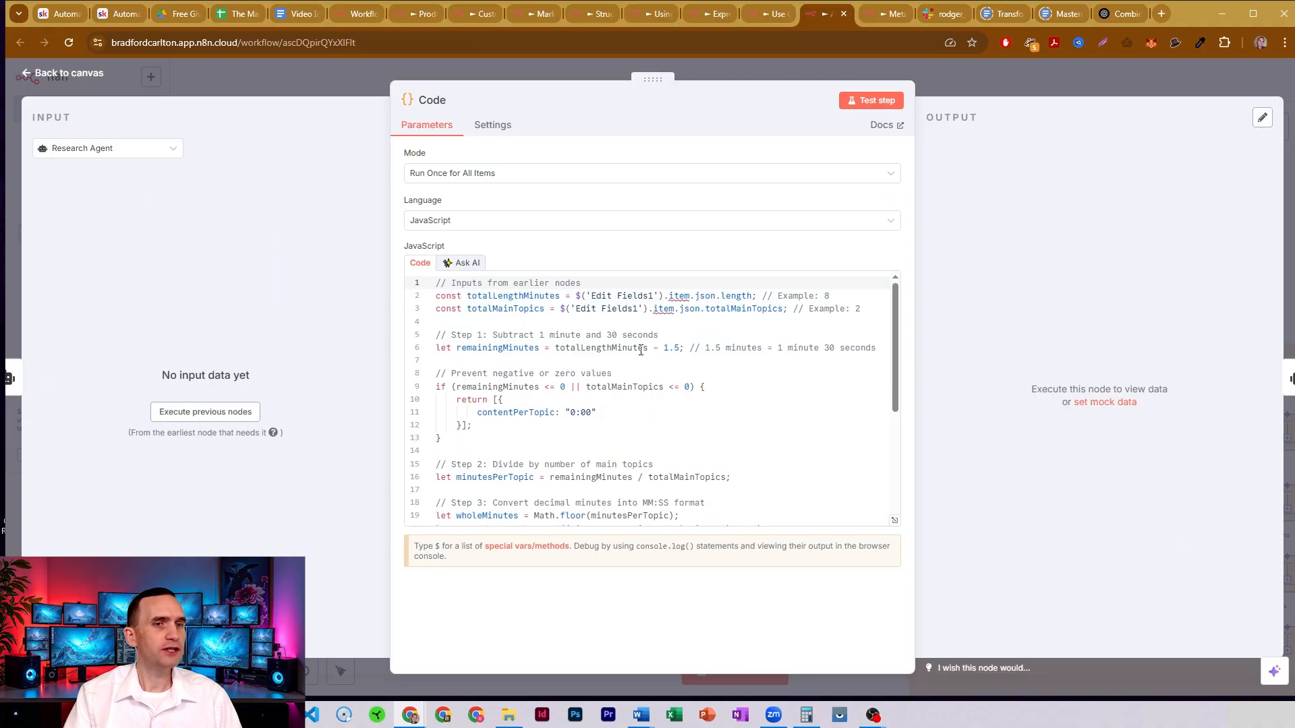
scroll(596, 366, "down", 3)
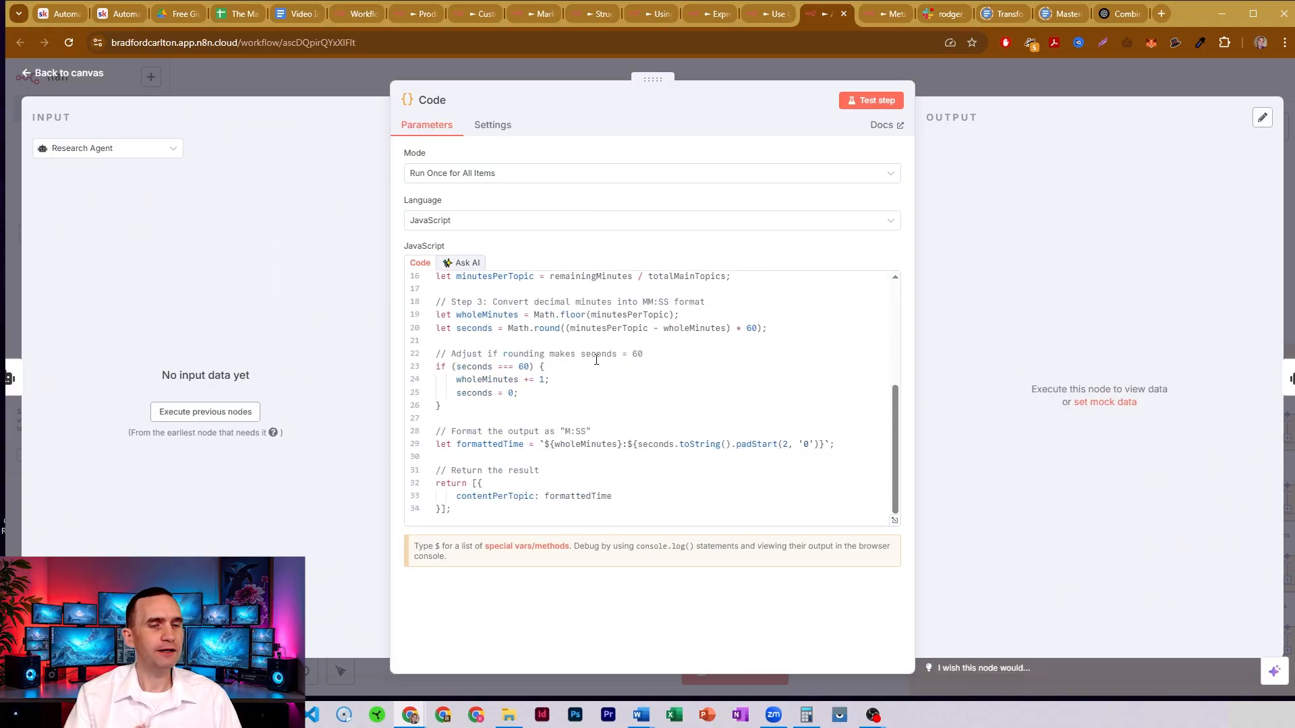
scroll(596, 361, "up", 1)
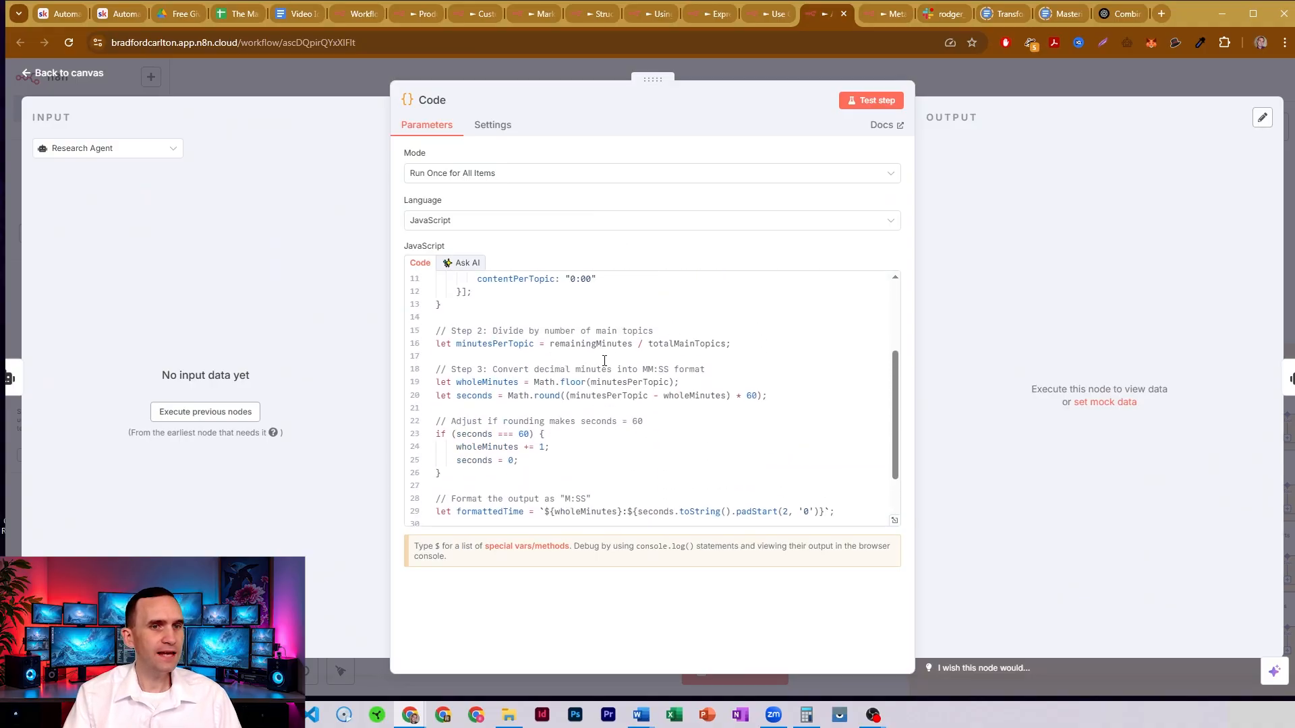
scroll(614, 363, "up", 2)
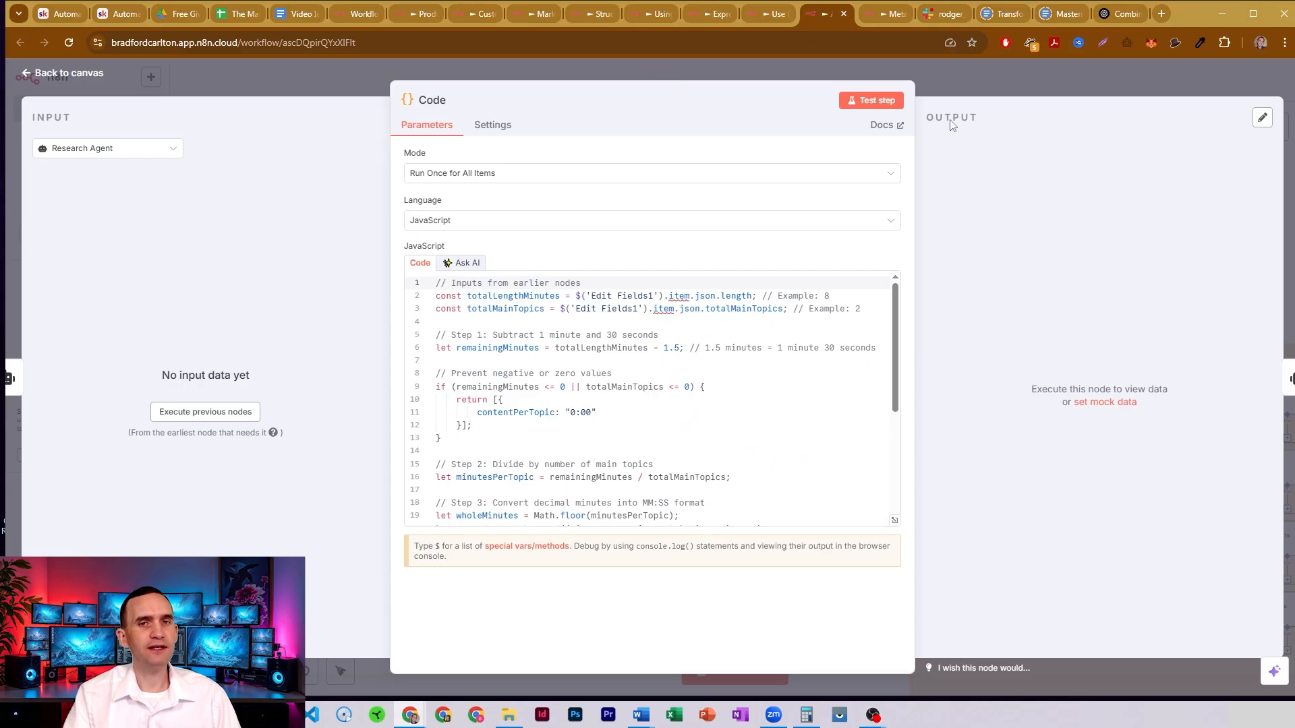
left_click(953, 84)
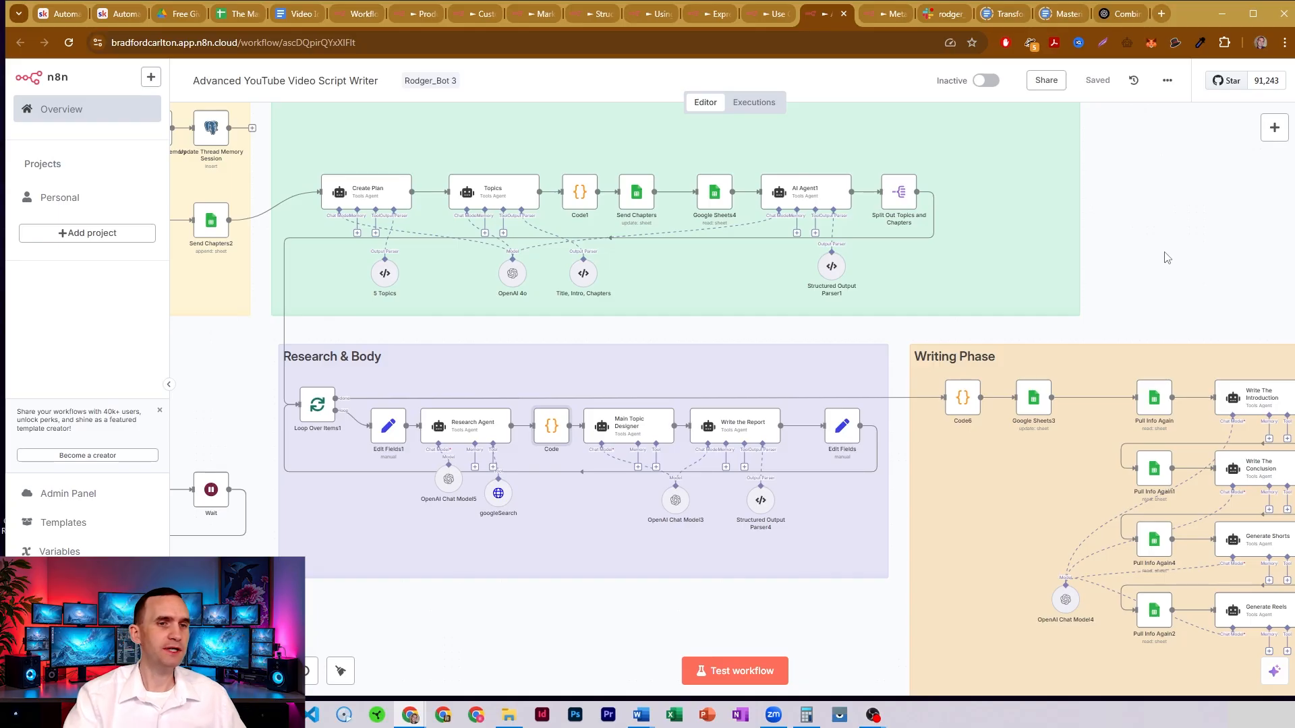
Reopen the Code node, examine the M:SS formatting and return statement at the end of its script, and close it.
double_click(552, 427)
scroll(582, 375, "down", 3)
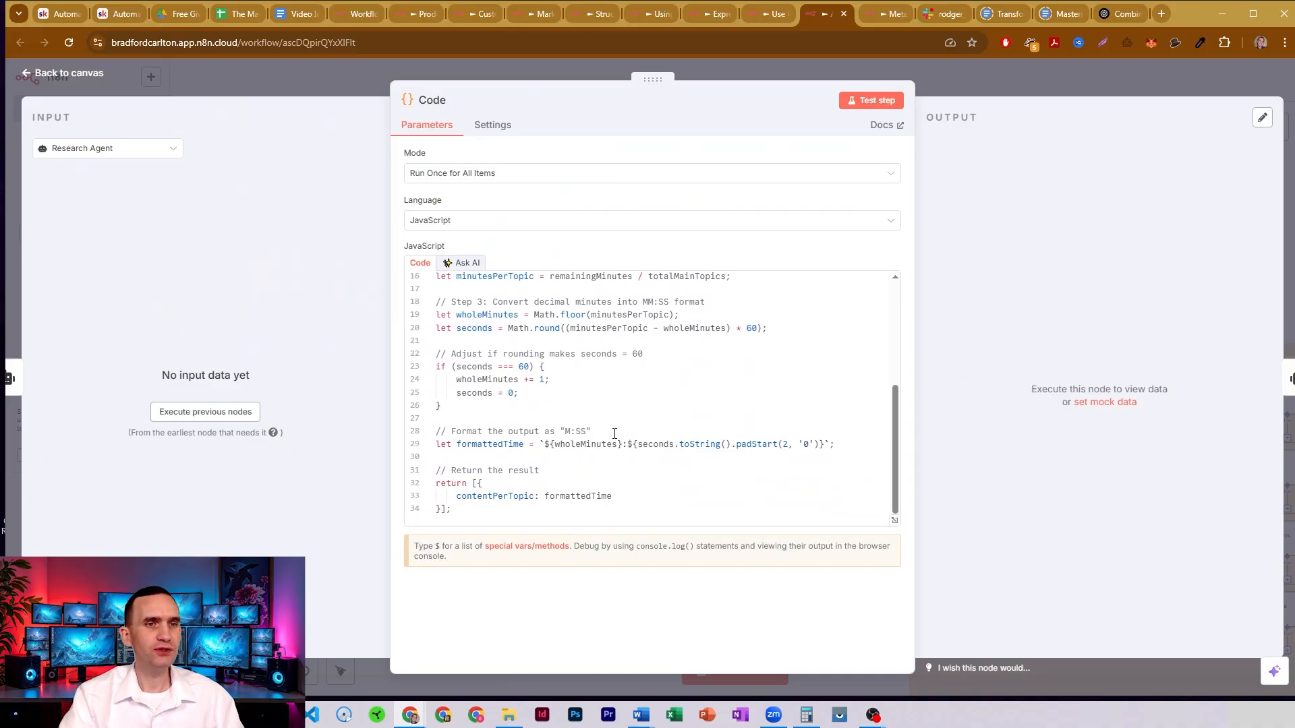
left_click(955, 93)
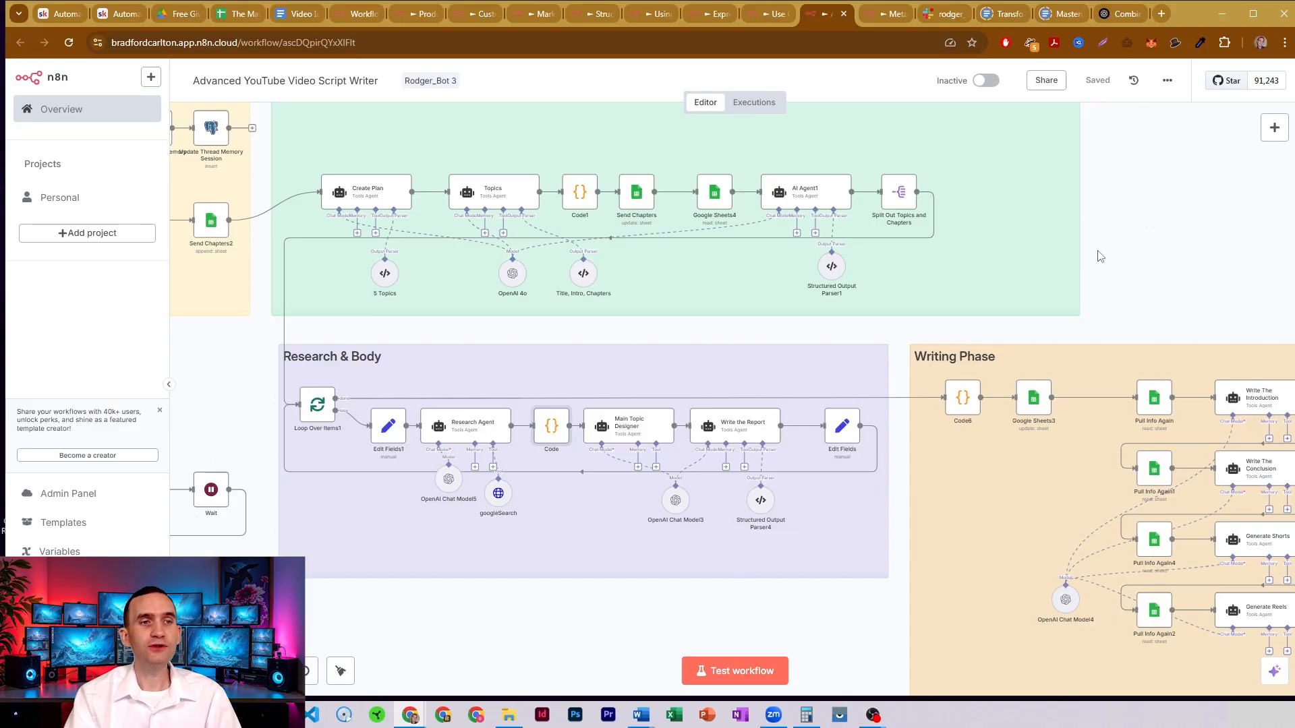
Look over the Planning Phase section around the Topics node, and switch to ChatGPT to review the end of the Sample Output reply.
left_click(497, 196)
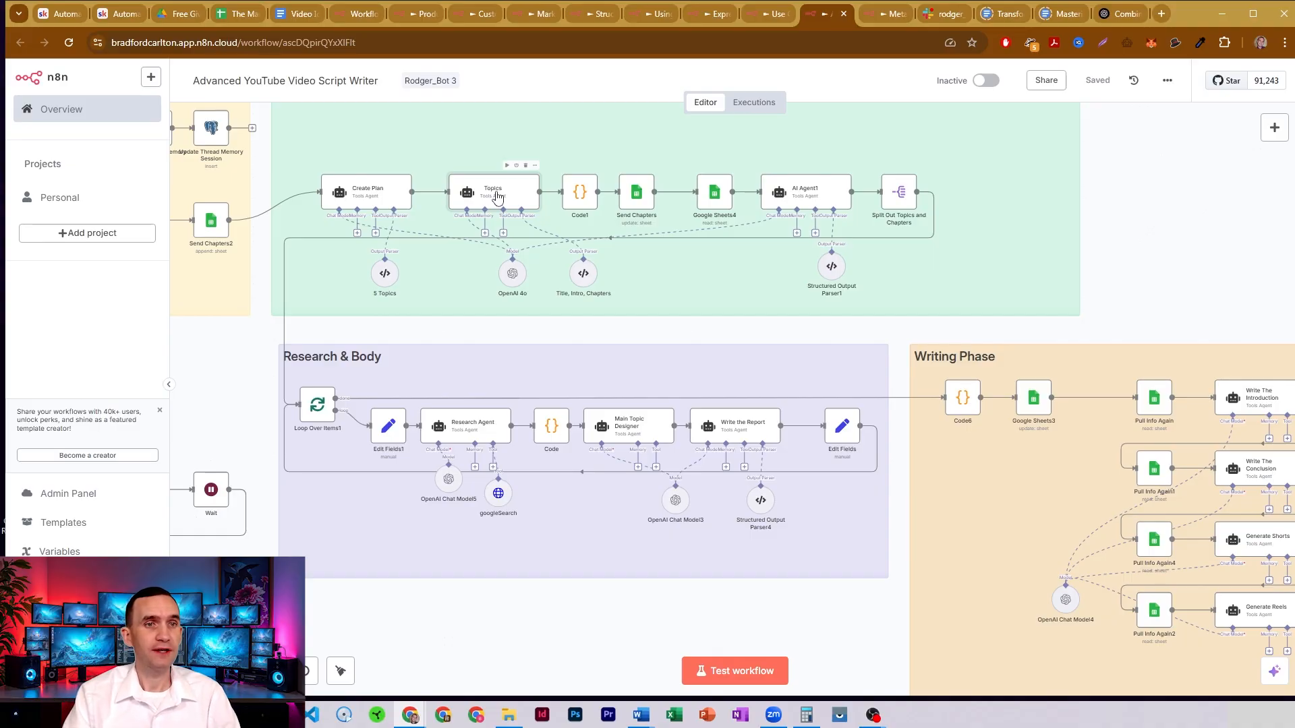
scroll(498, 197, "up", 1)
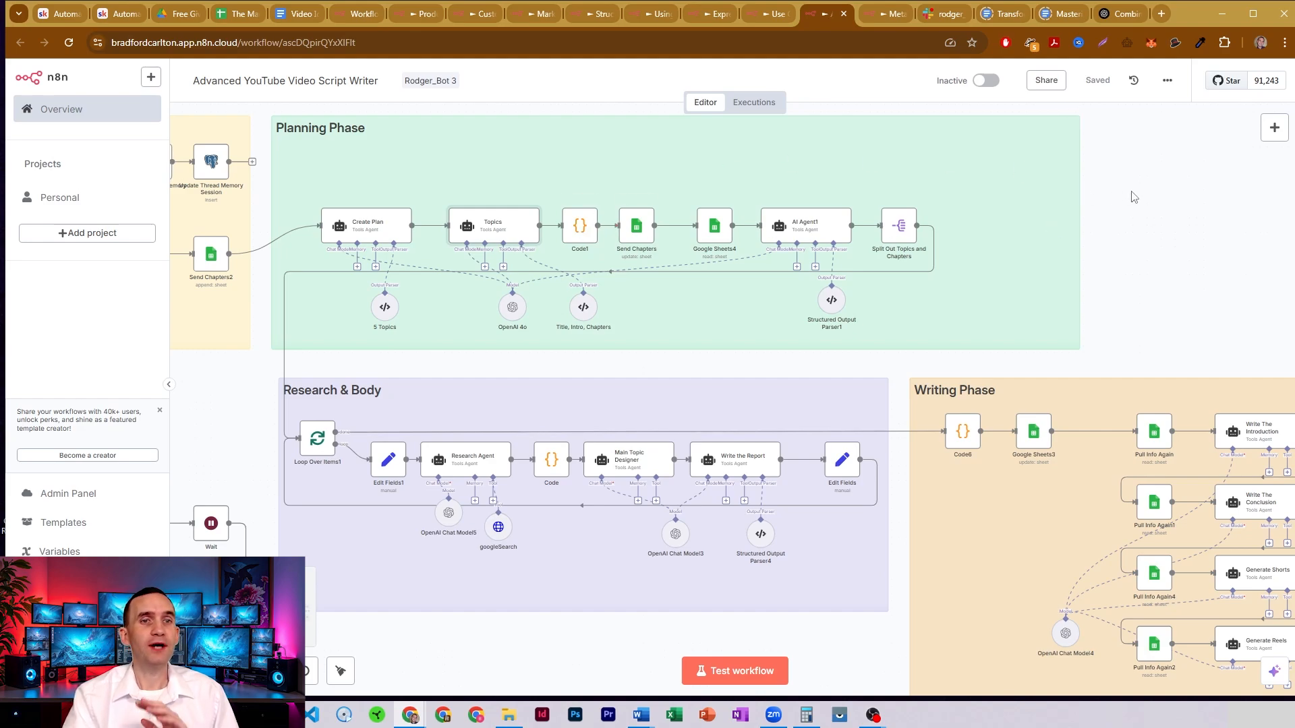
scroll(1140, 203, "up", 2)
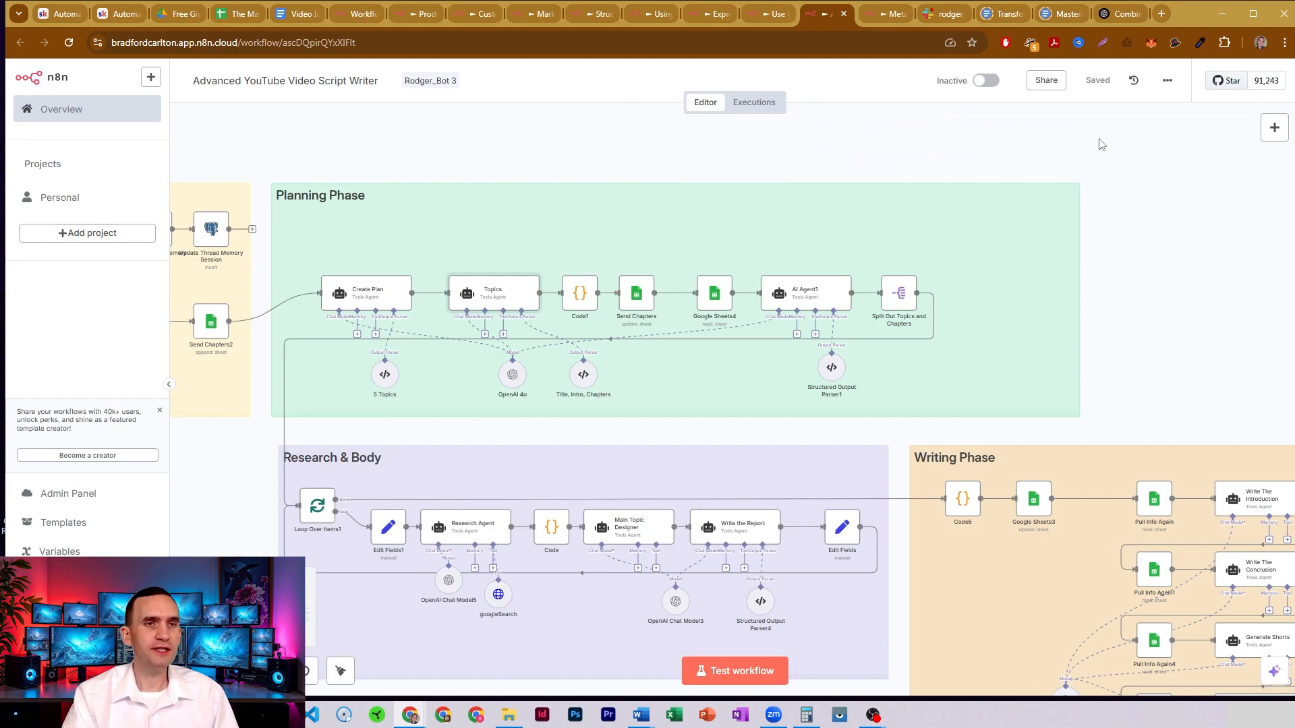
scroll(1106, 155, "down", 1)
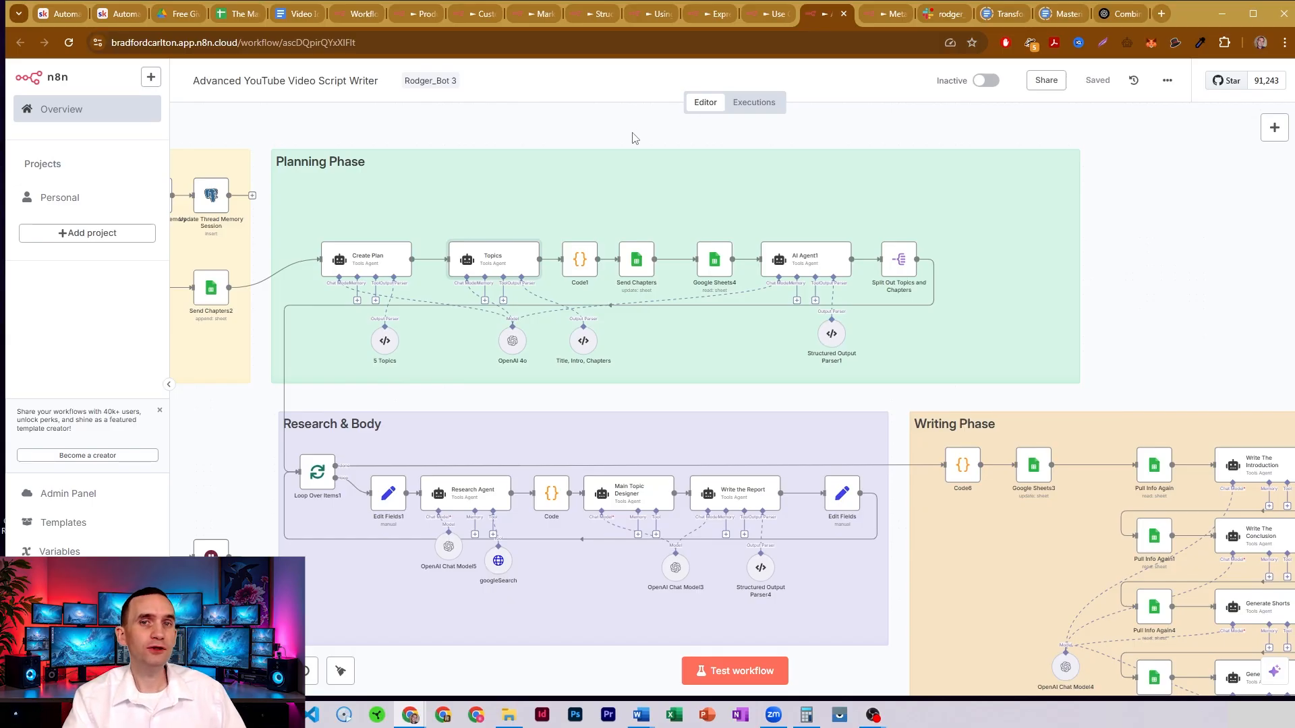
left_click(1119, 14)
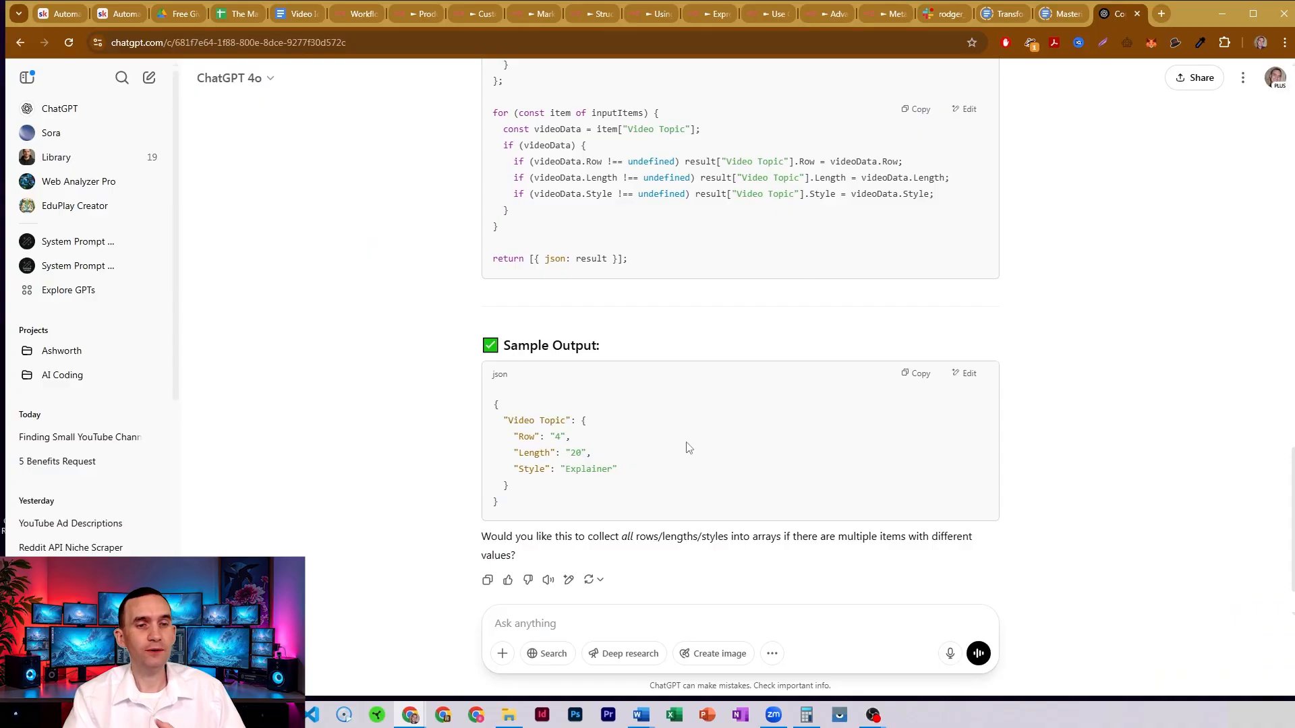
scroll(667, 437, "down", 1)
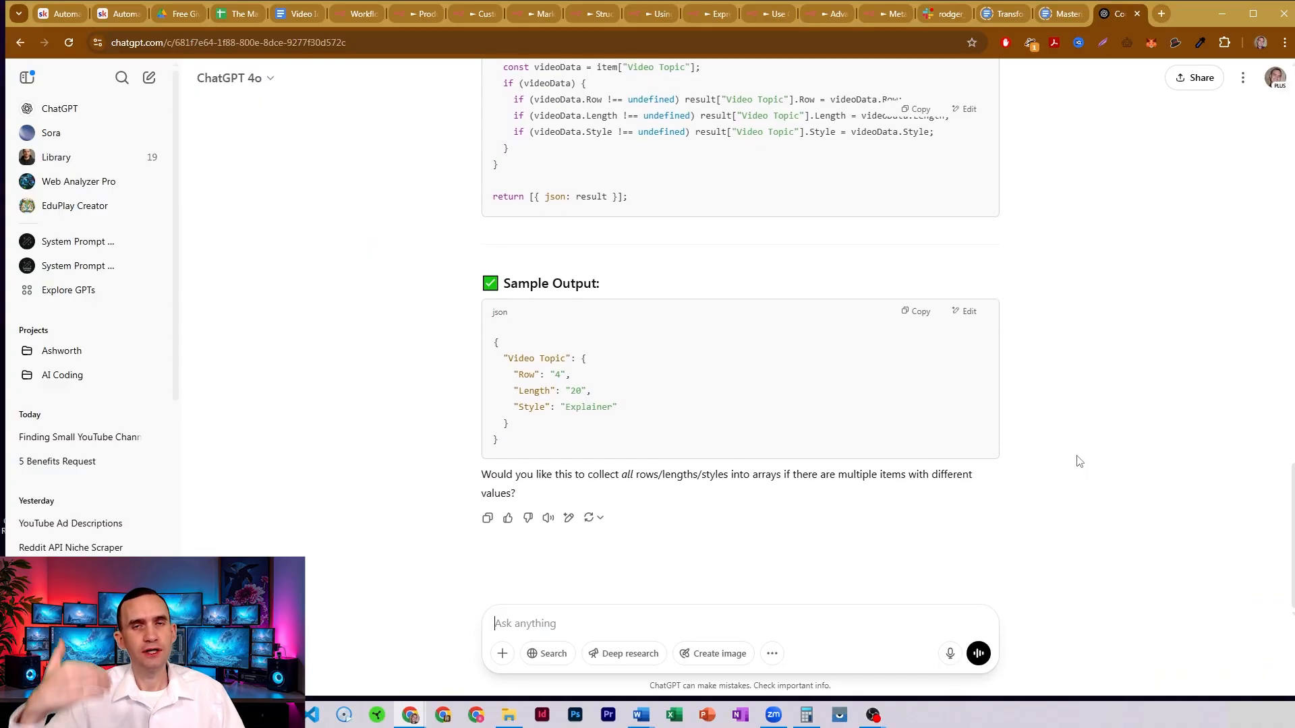